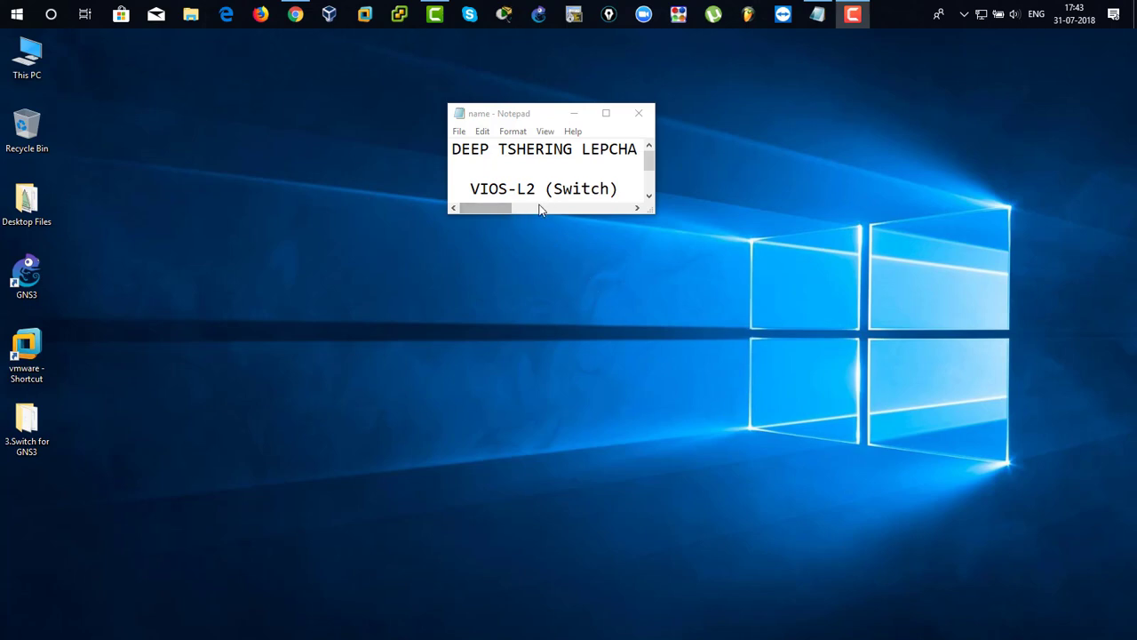
- Download the Cisco IOSvL2 appliance file cisco-iosvl2.gns3a from the gns3.com Marketplace appliances list
click(295, 14)
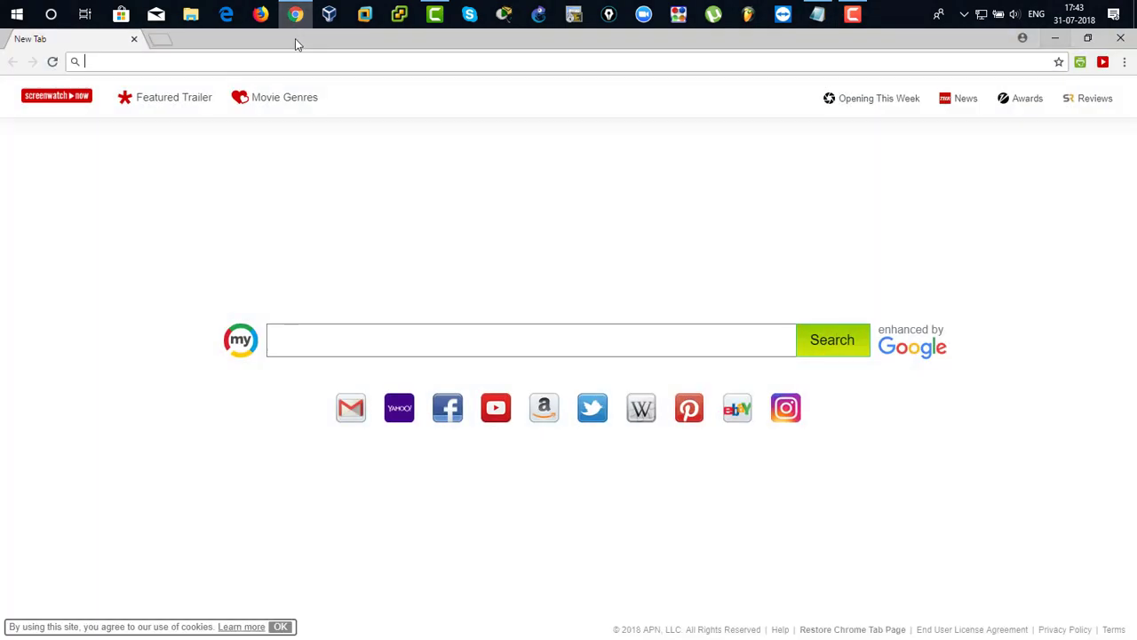
text(gns3.com)
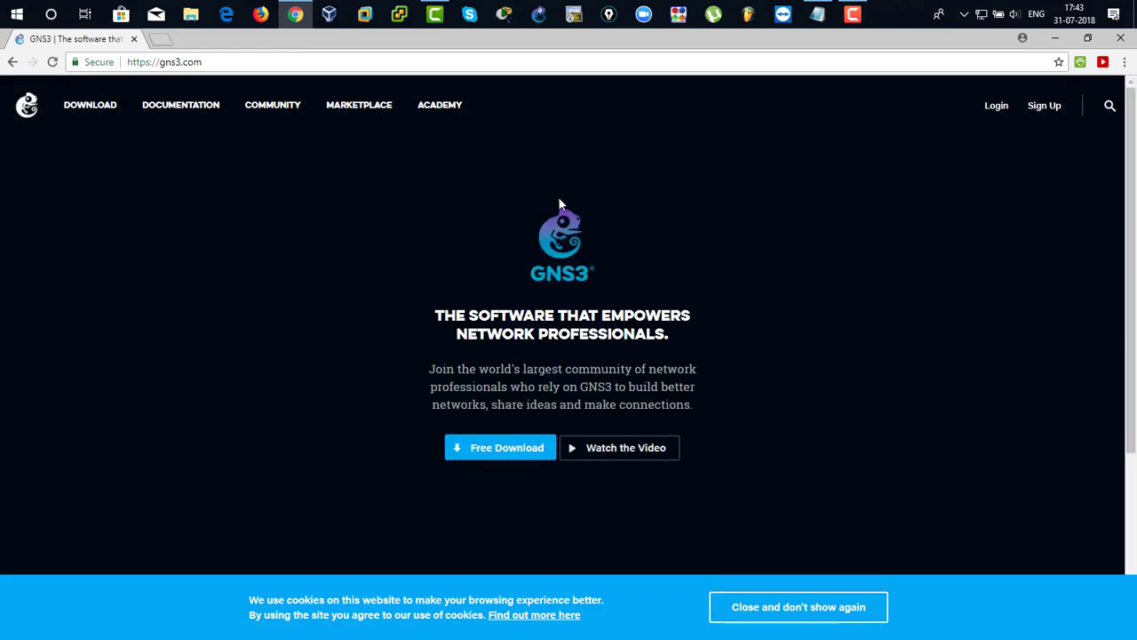
click(364, 114)
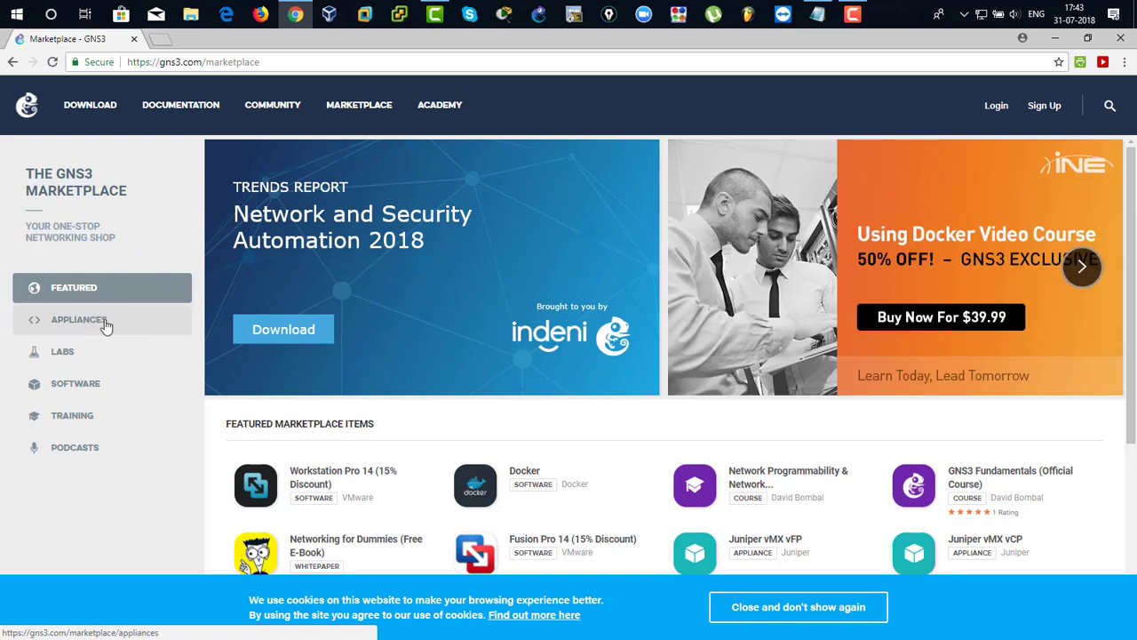
click(120, 322)
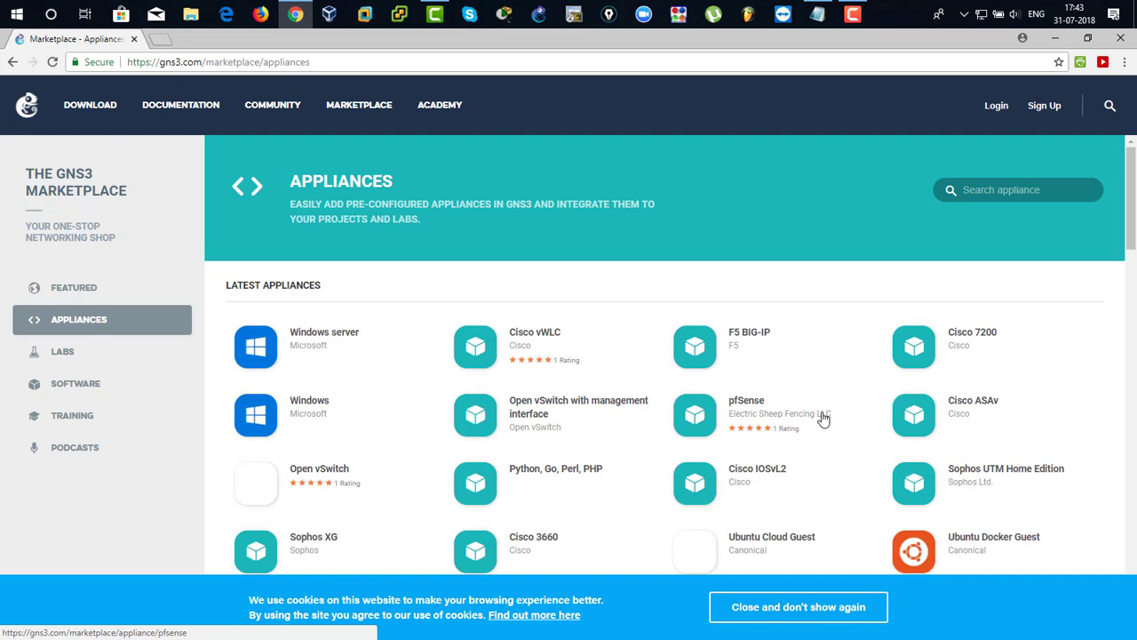
scroll(824, 422, down, 2)
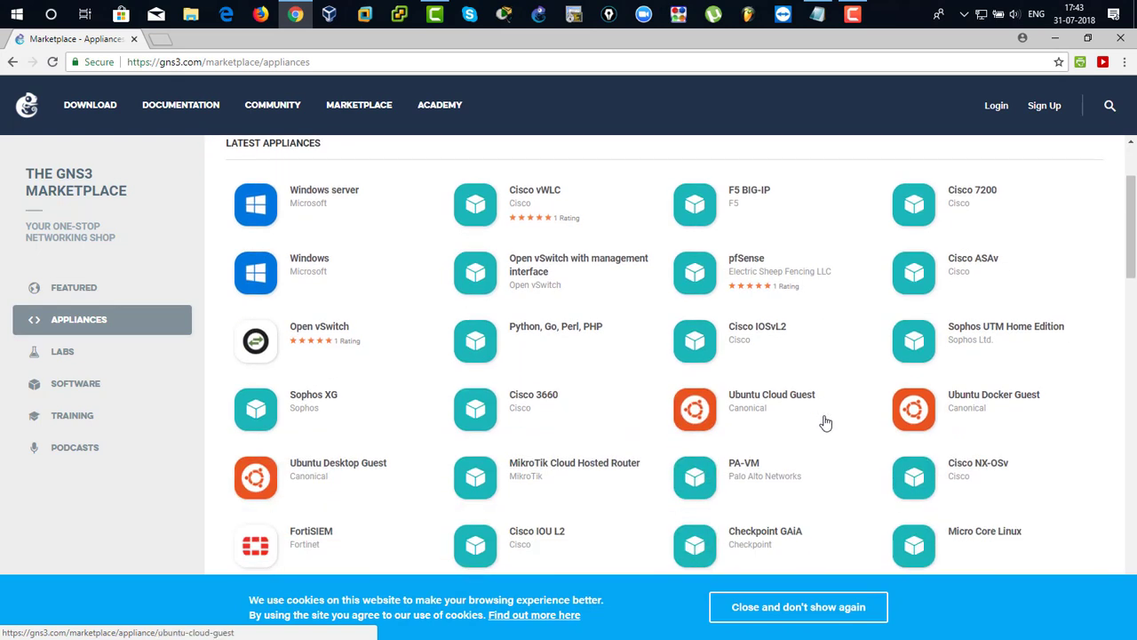
click(751, 333)
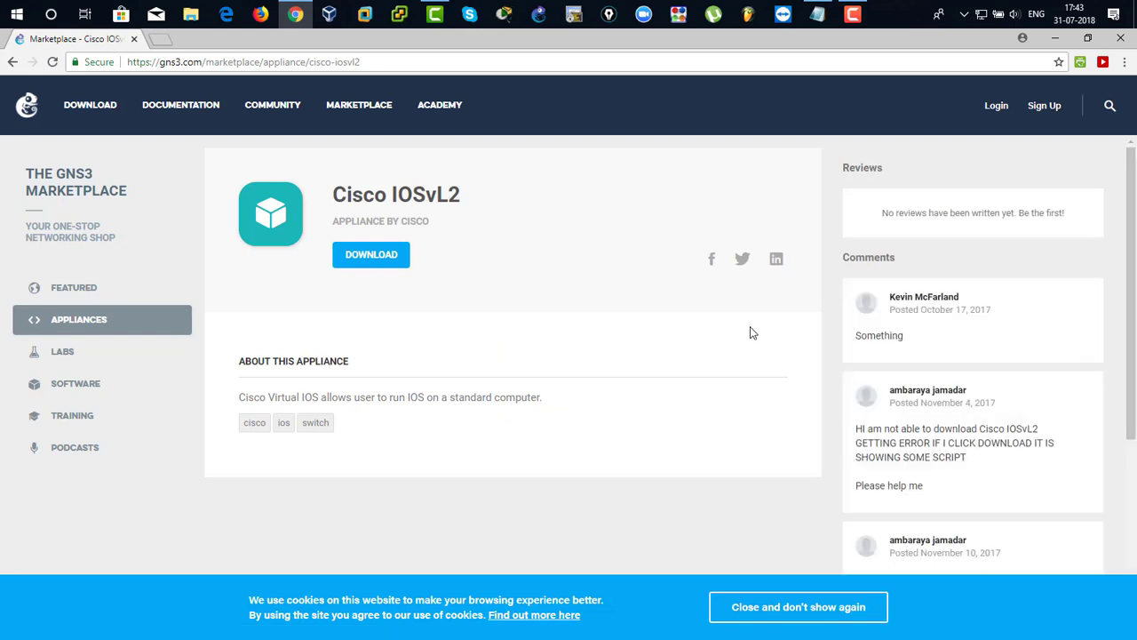
click(377, 262)
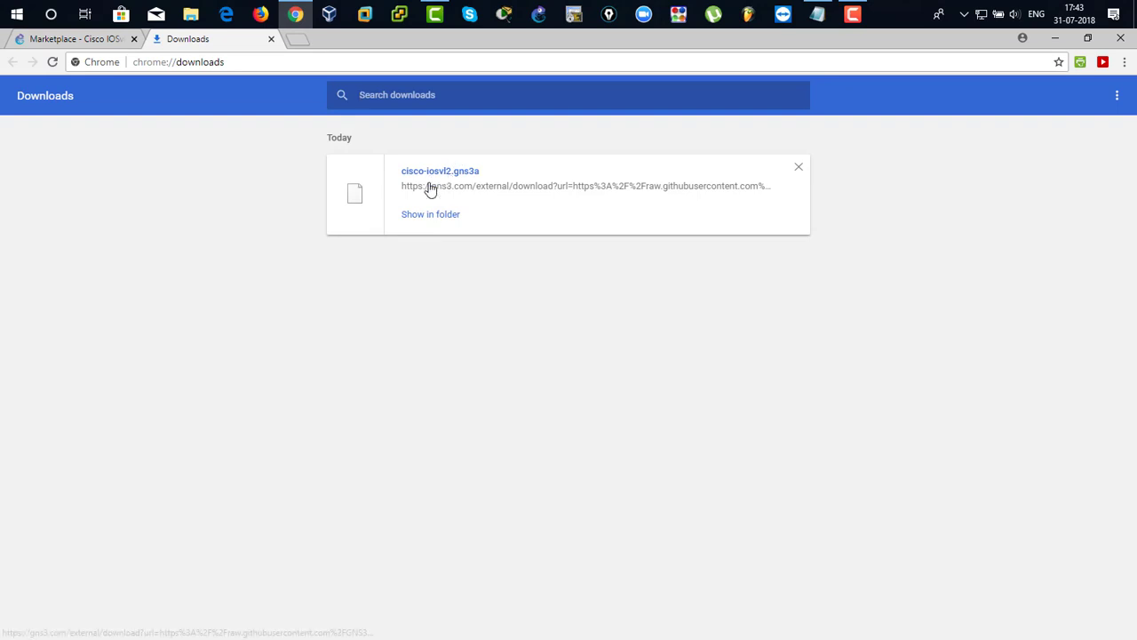
- In a new tab, search Google for 'vios l2 virtual image download'
click(303, 38)
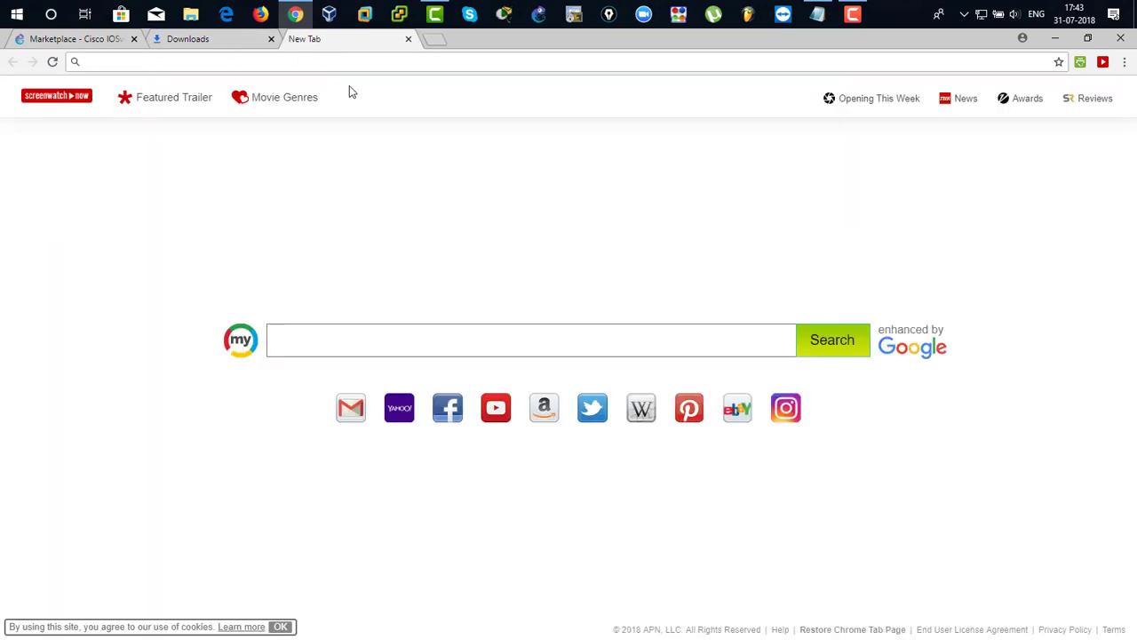
text(google.com)
key(Return)
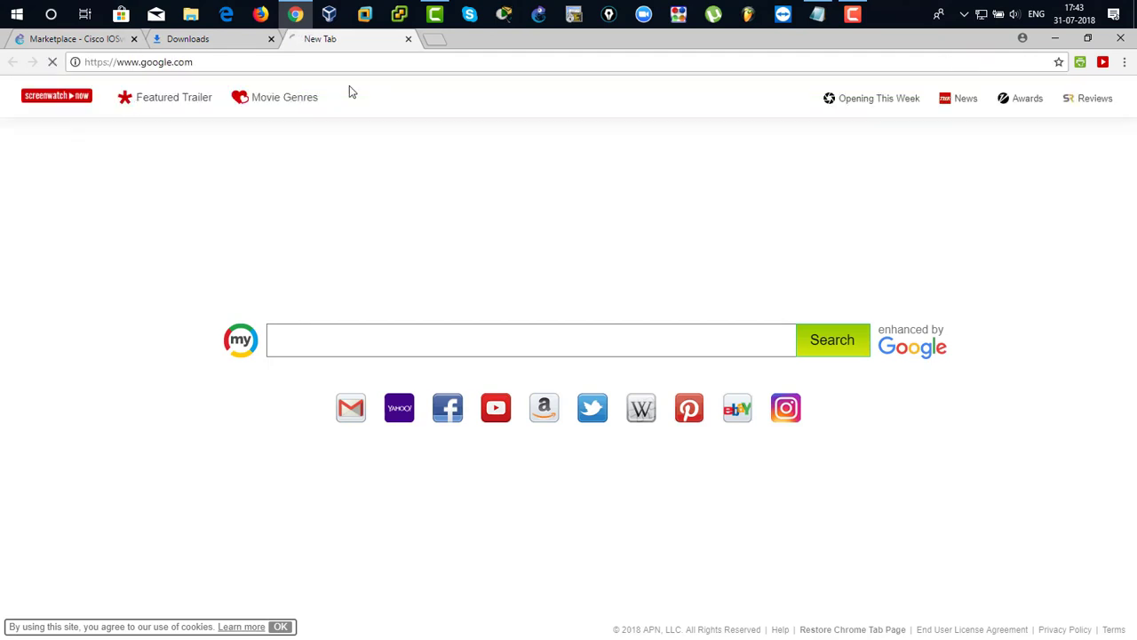
text(vi)
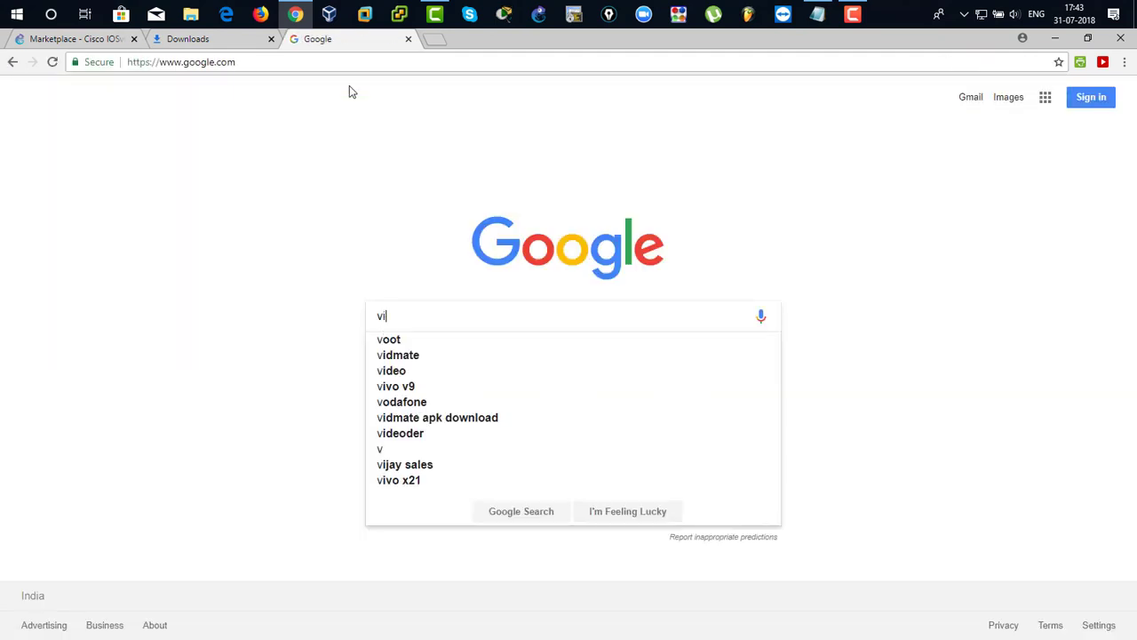
text(os )
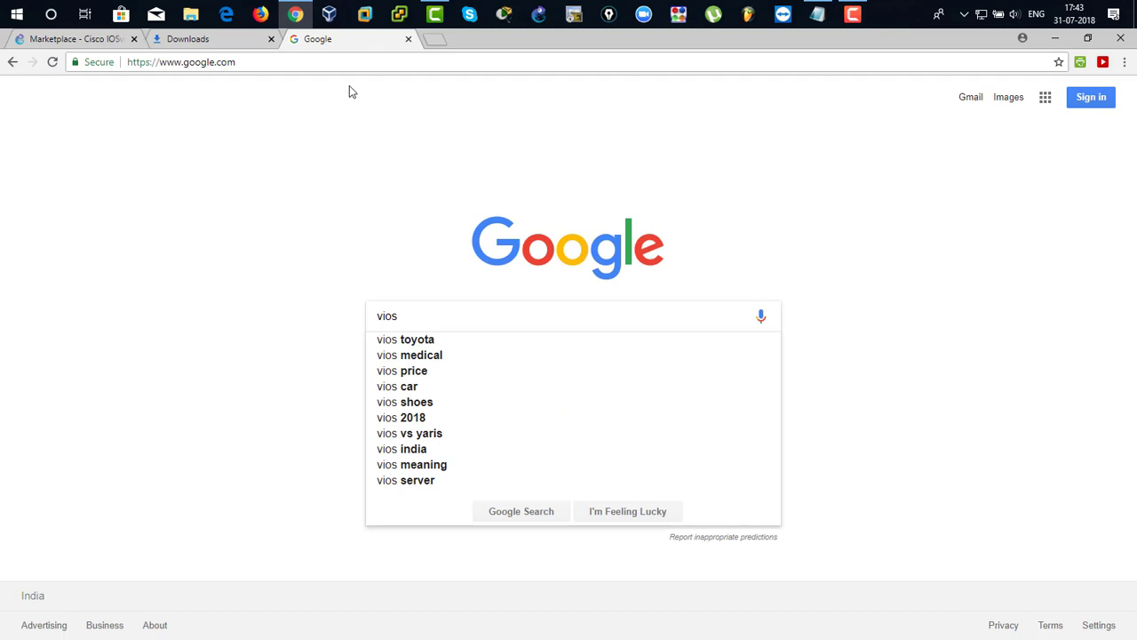
text(l2)
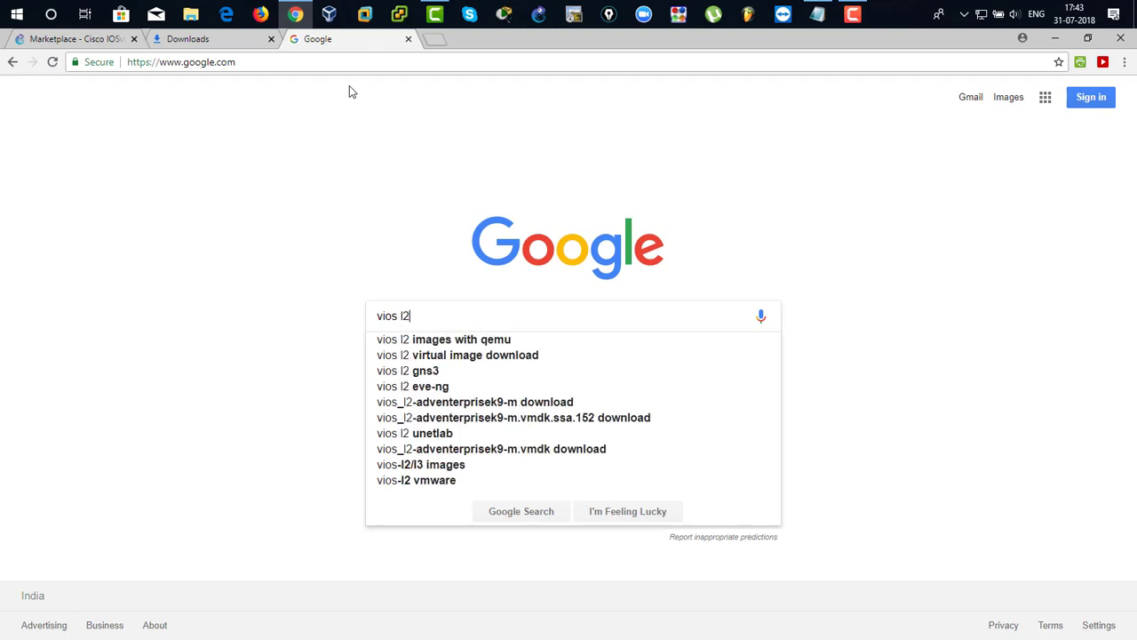
key(Down)
key(Down)
key(Return)
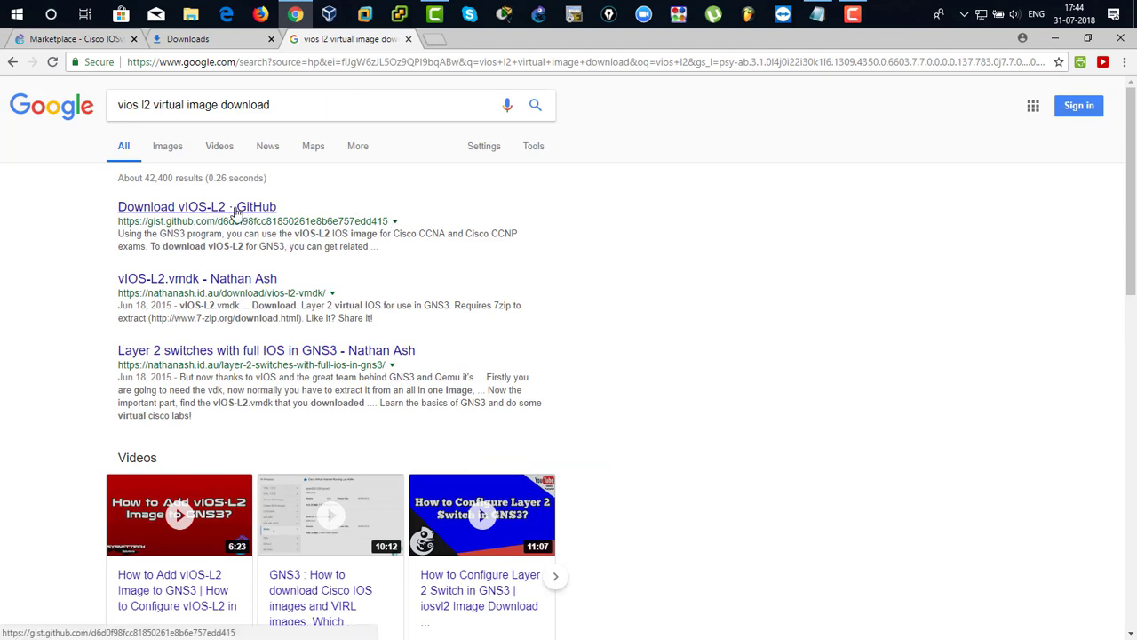
- Open the GitHub gist 'Download vIOS-L2' result in a new tab and view it
right_click(236, 210)
click(272, 222)
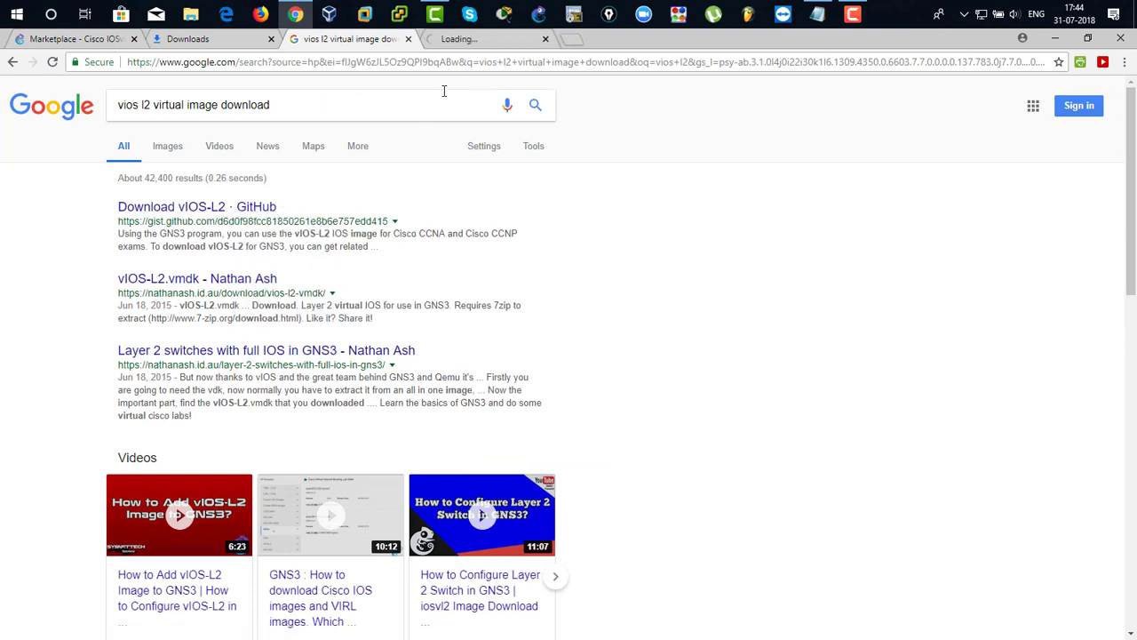
click(476, 42)
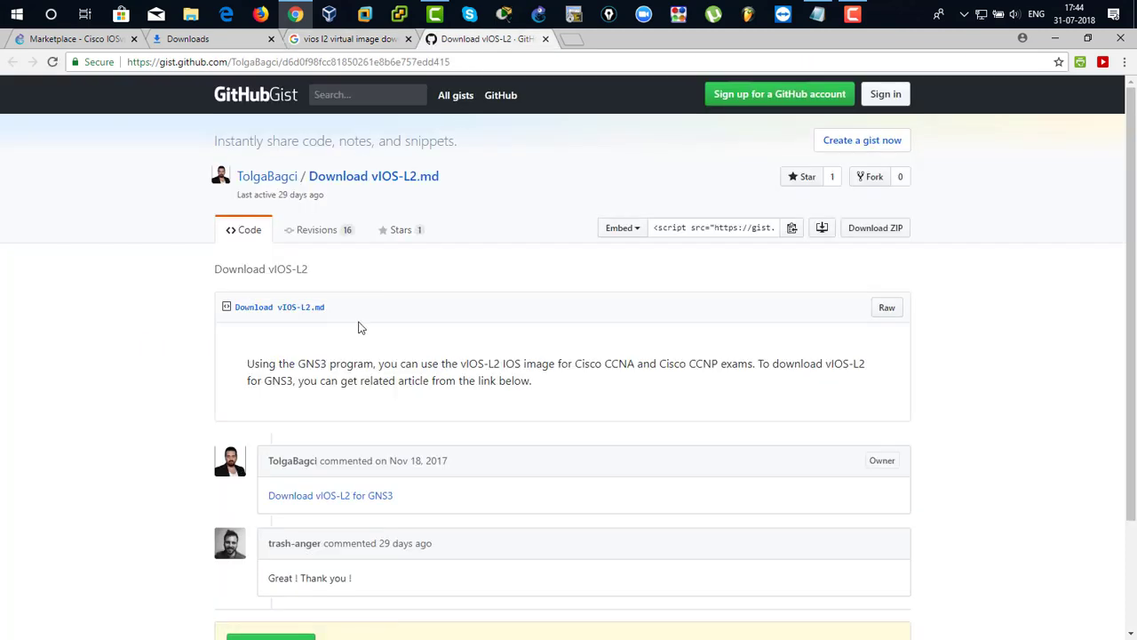
scroll(461, 345, down, 3)
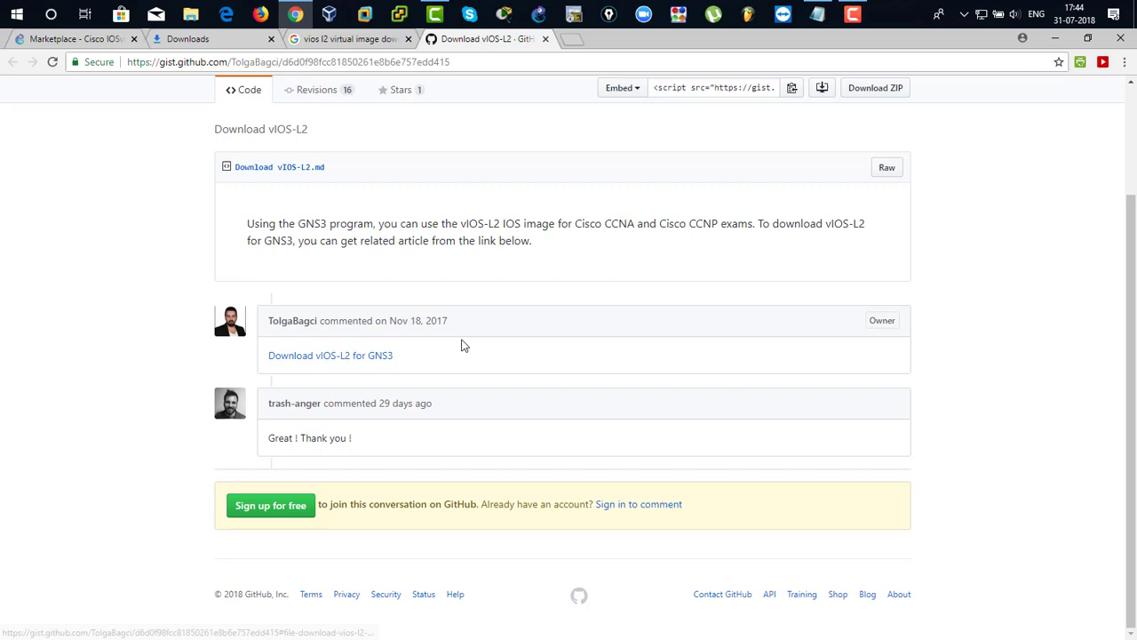
- Download vIOS-L2.rar via the SysnetTech article's link, check the downloads list, then minimise Chrome
click(367, 358)
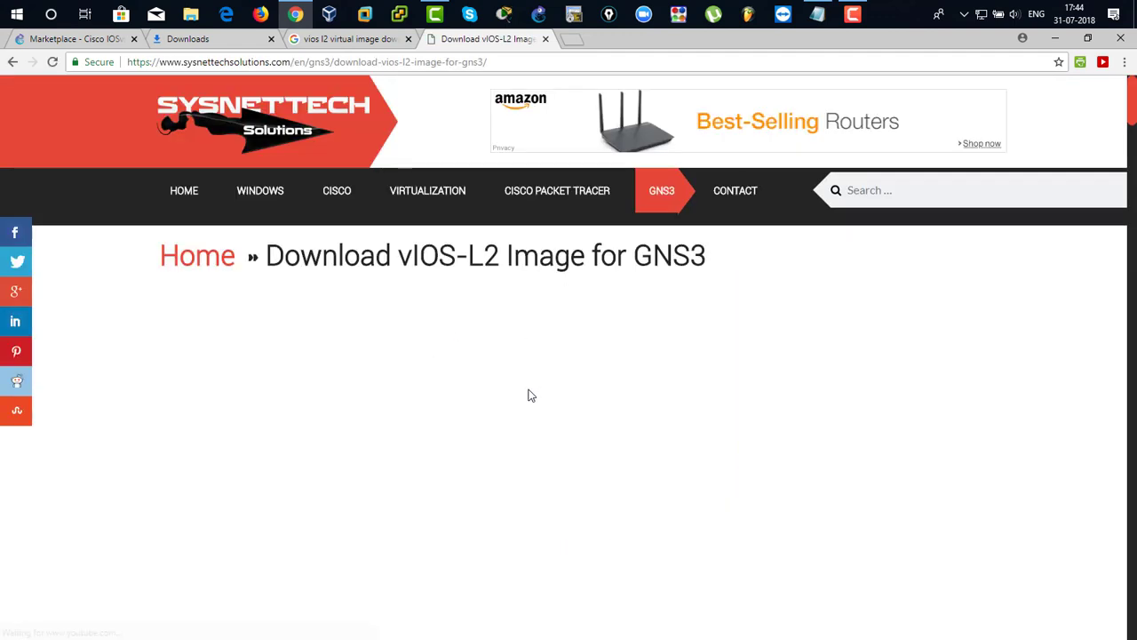
scroll(528, 394, down, 1)
scroll(528, 387, down, 6)
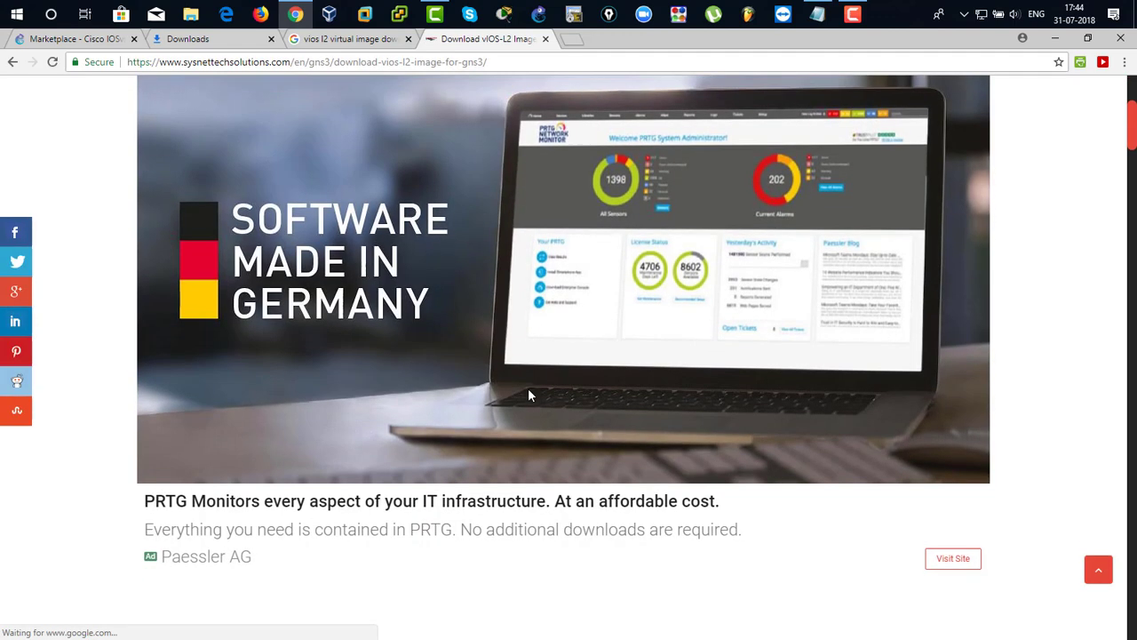
scroll(529, 396, down, 3)
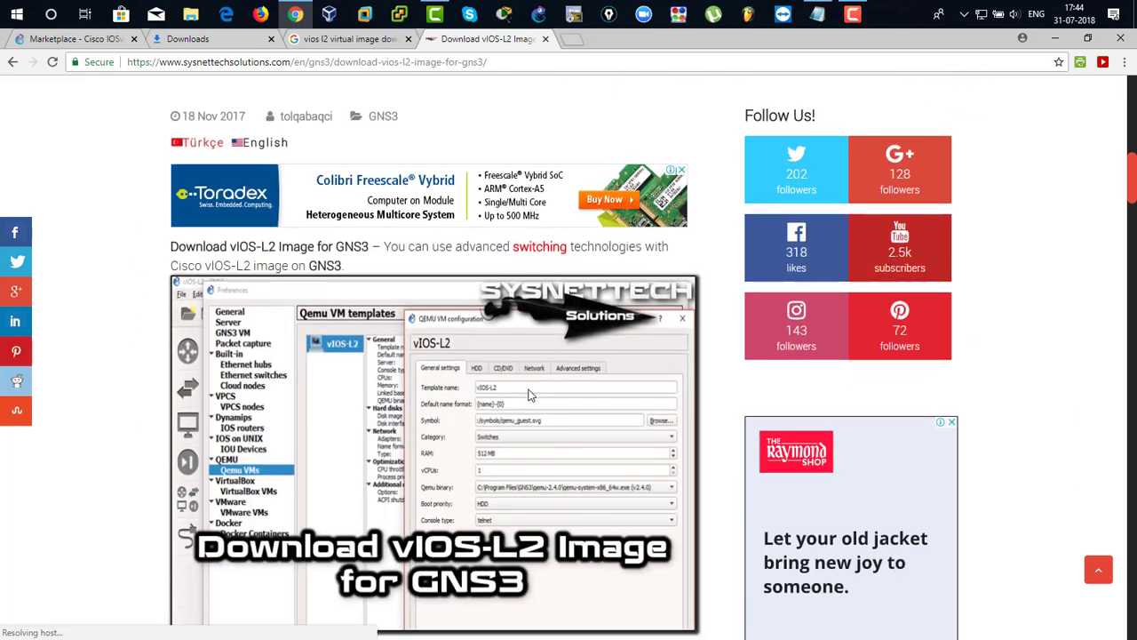
scroll(527, 394, up, 6)
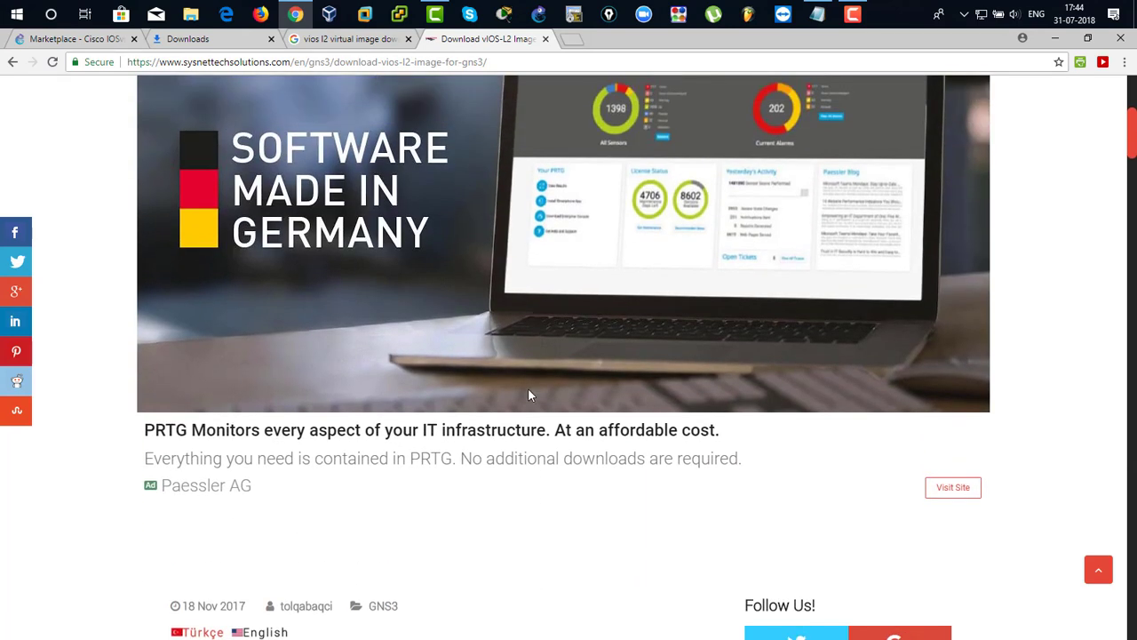
scroll(528, 396, up, 4)
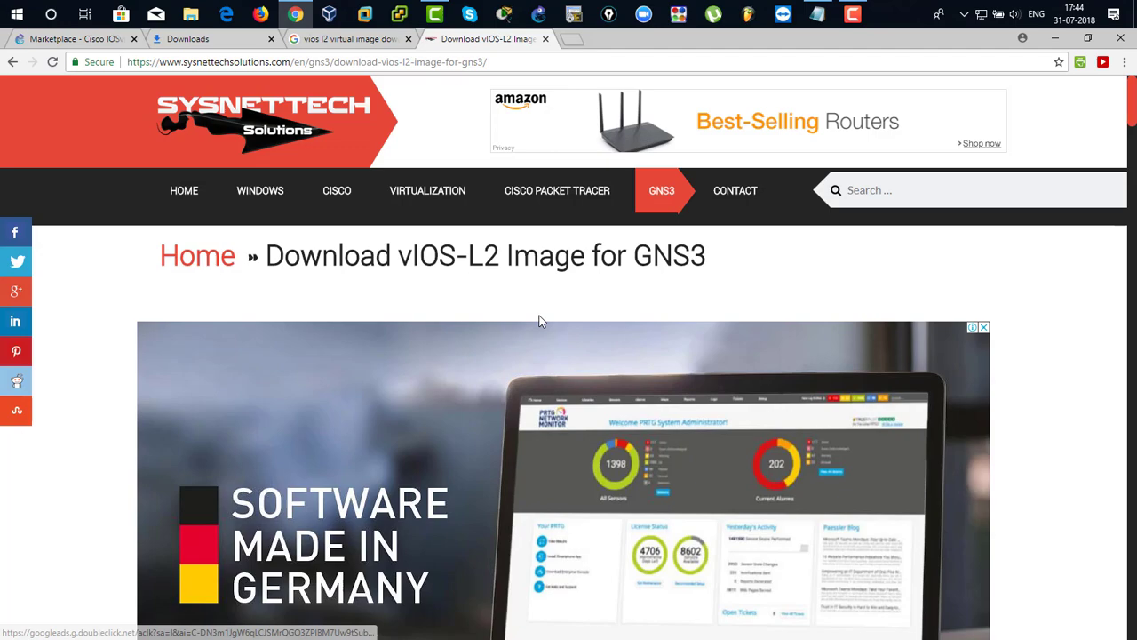
scroll(539, 322, down, 8)
scroll(539, 322, down, 7)
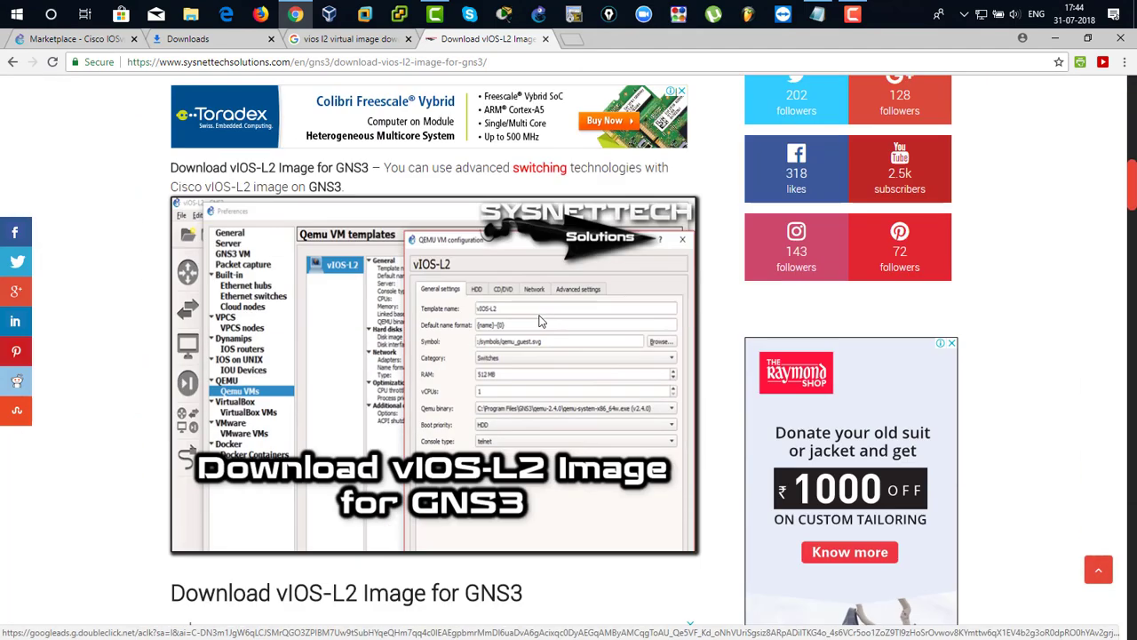
scroll(539, 321, down, 3)
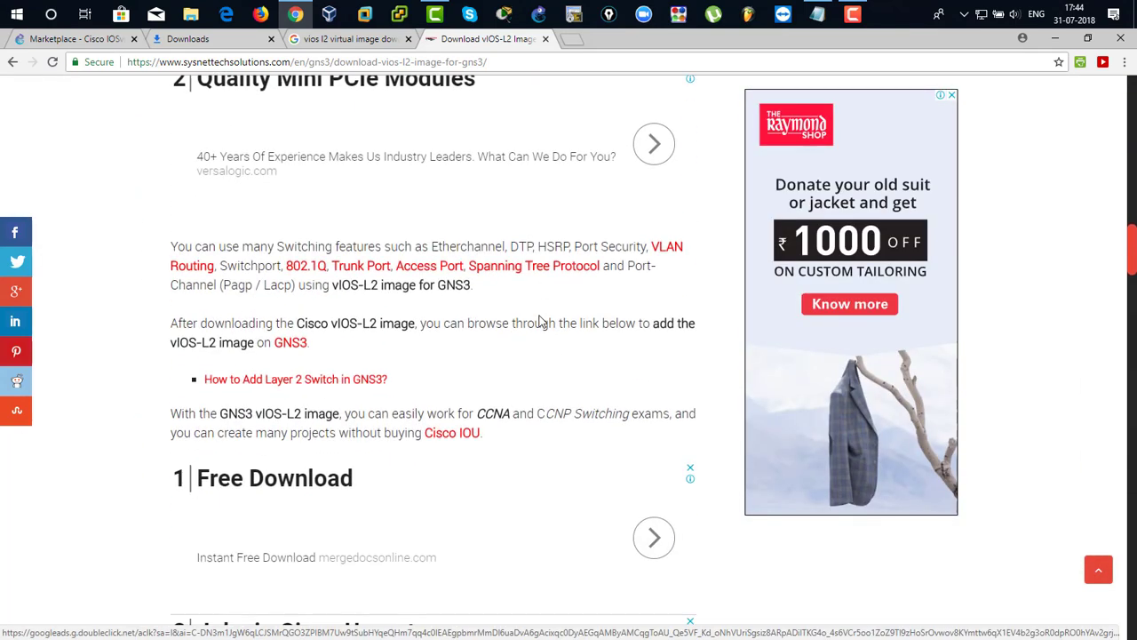
scroll(539, 318, down, 6)
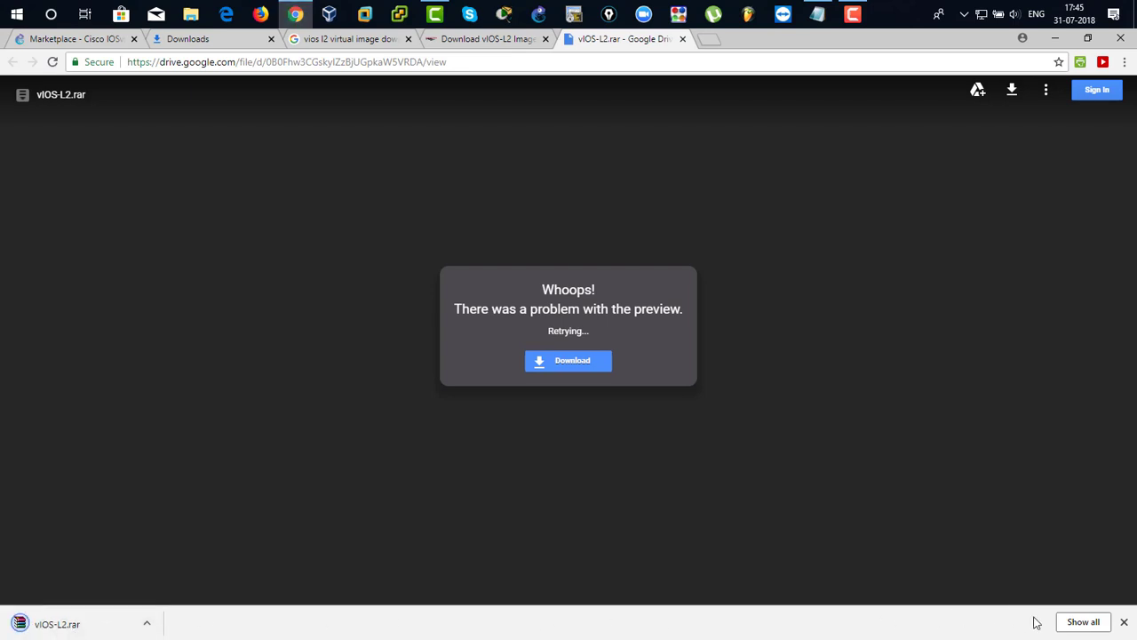
click(1082, 622)
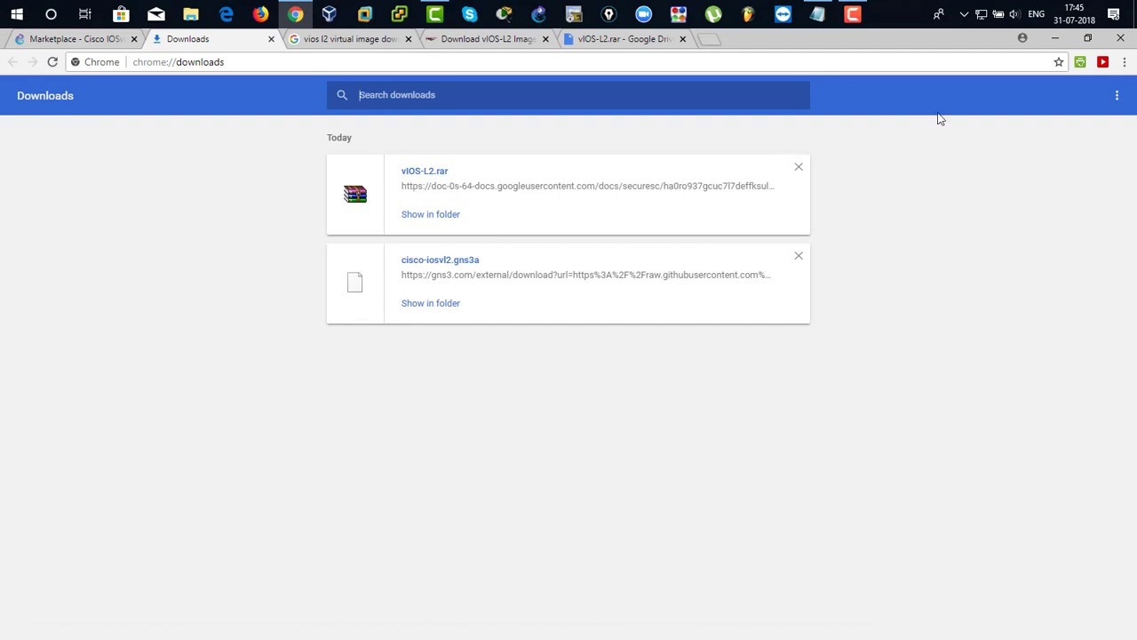
click(1055, 42)
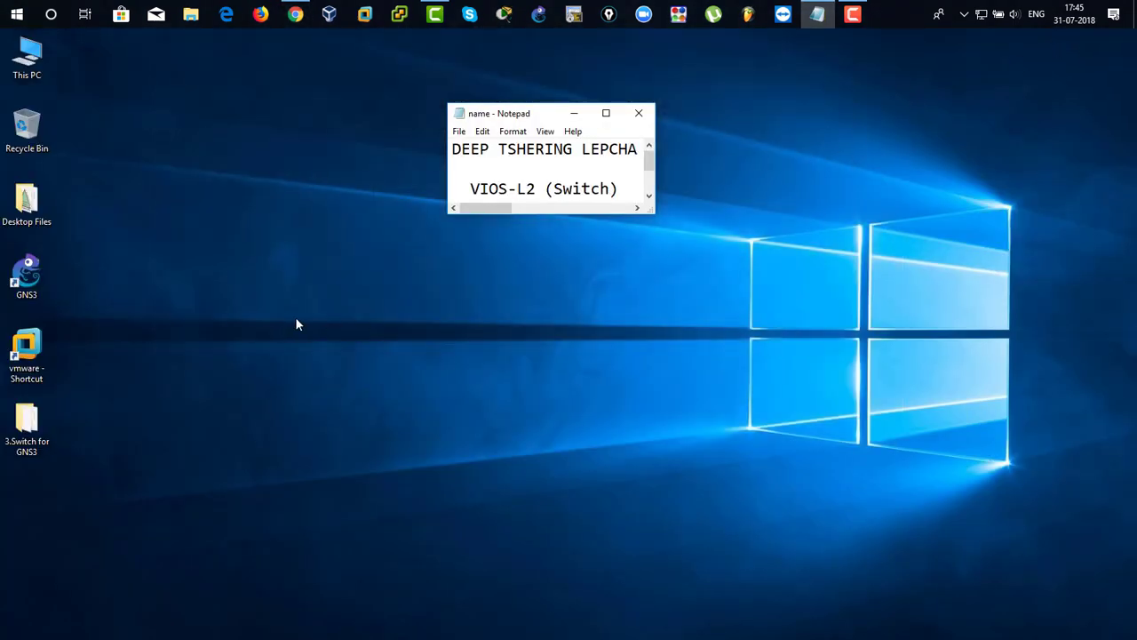
- Check the 3.Switch for GNS3 folder holds cisco-iosvl2 and the vIOS-L2 qcow2 image, then minimise it
double_click(26, 428)
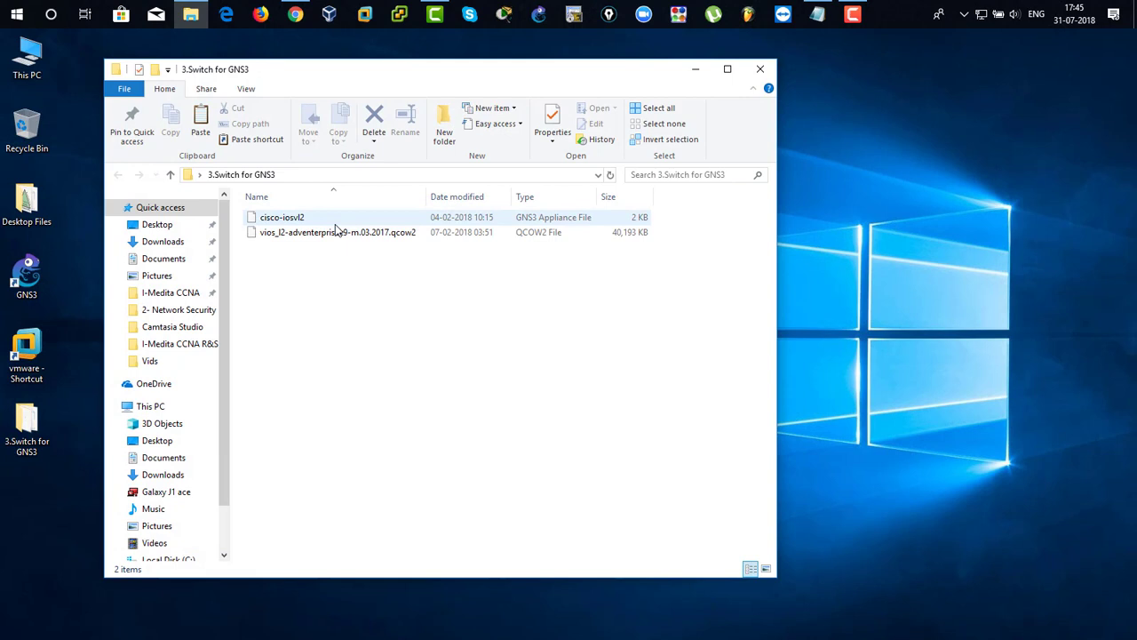
click(697, 70)
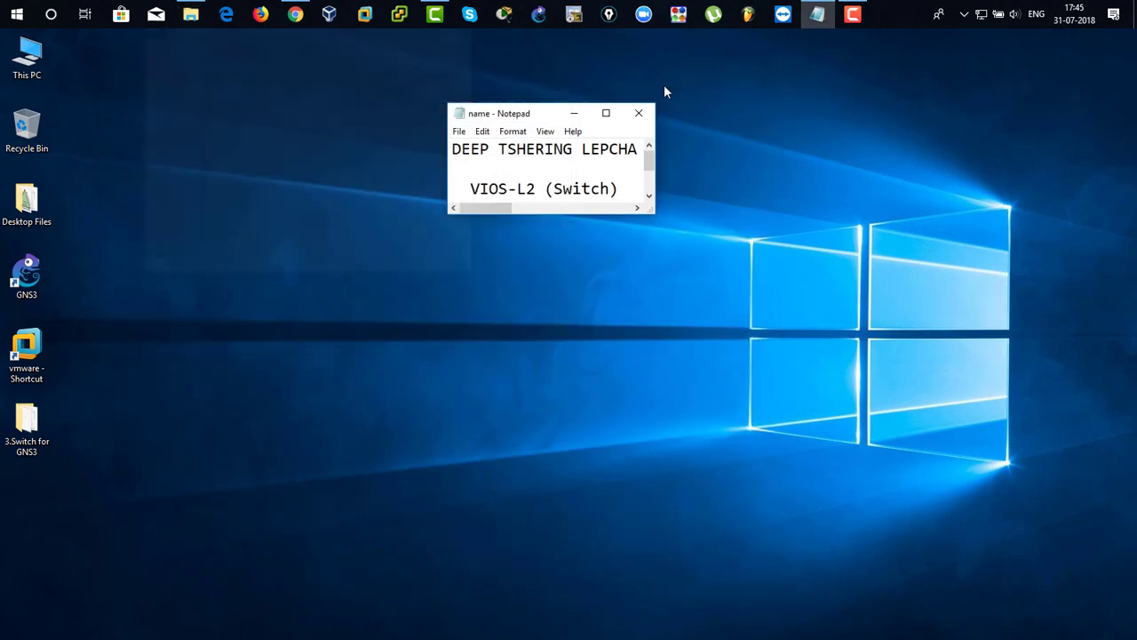
- Launch GNS3 and let VMware boot the GNS3 VM (version 2.1.8) at 192.168.244.128
double_click(39, 271)
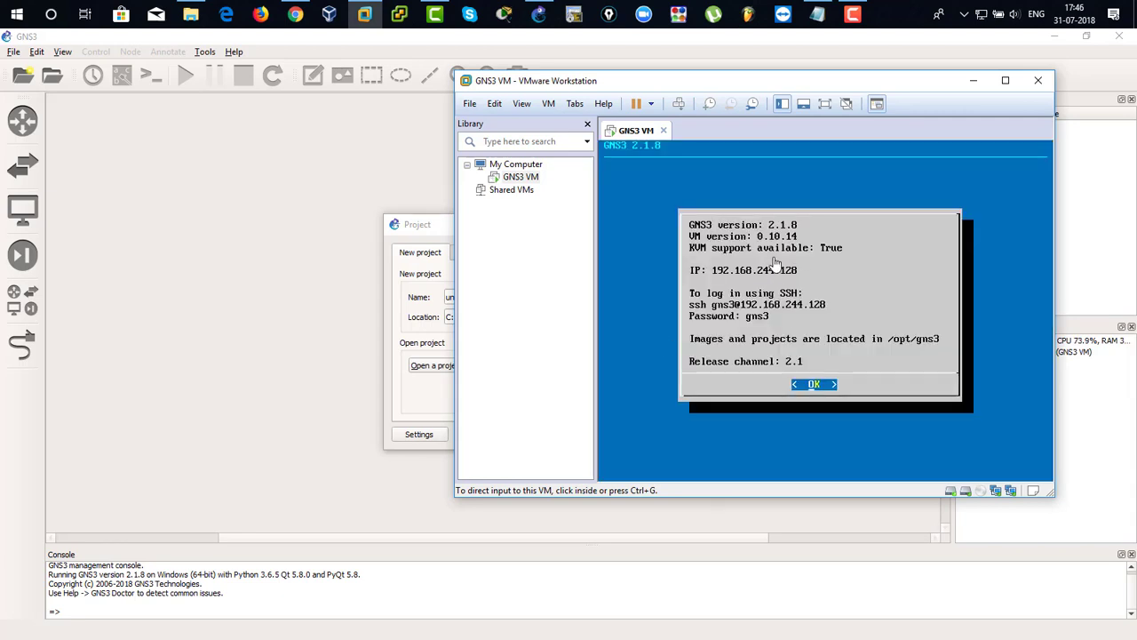
- Minimise the VM window and create a new GNS3 project named DTL
click(972, 83)
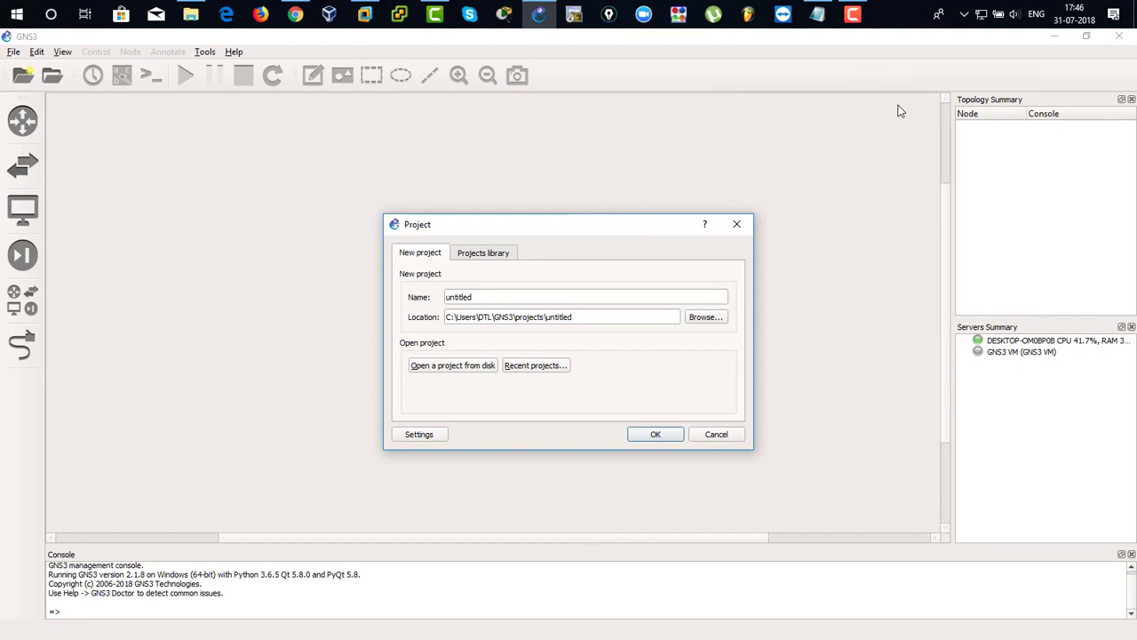
drag(506, 299, 438, 300)
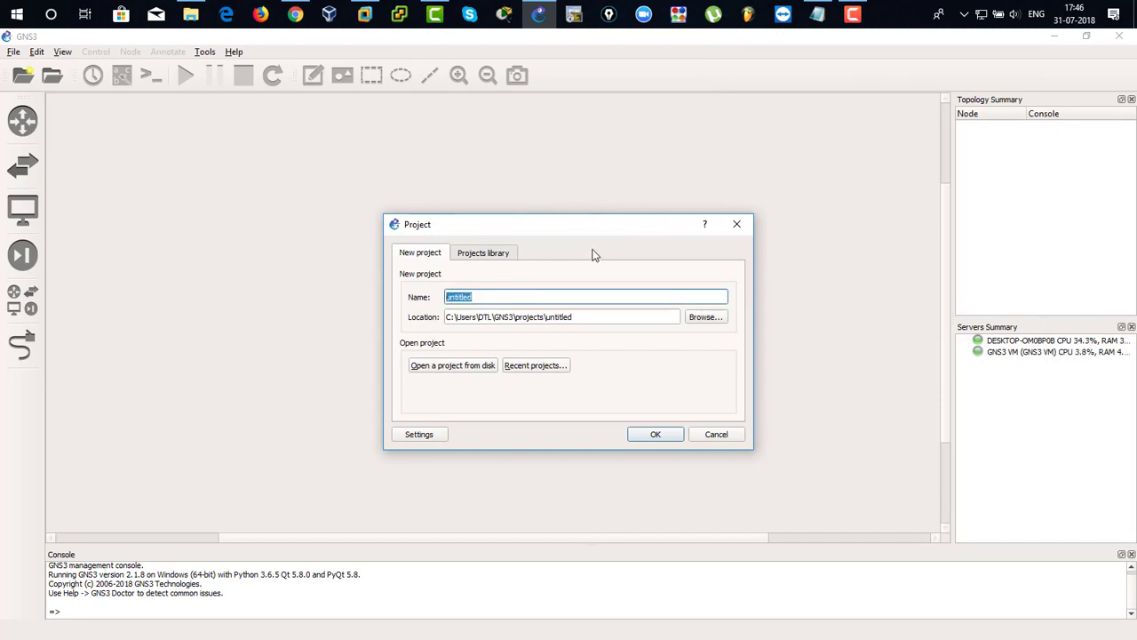
text(DTL)
click(655, 435)
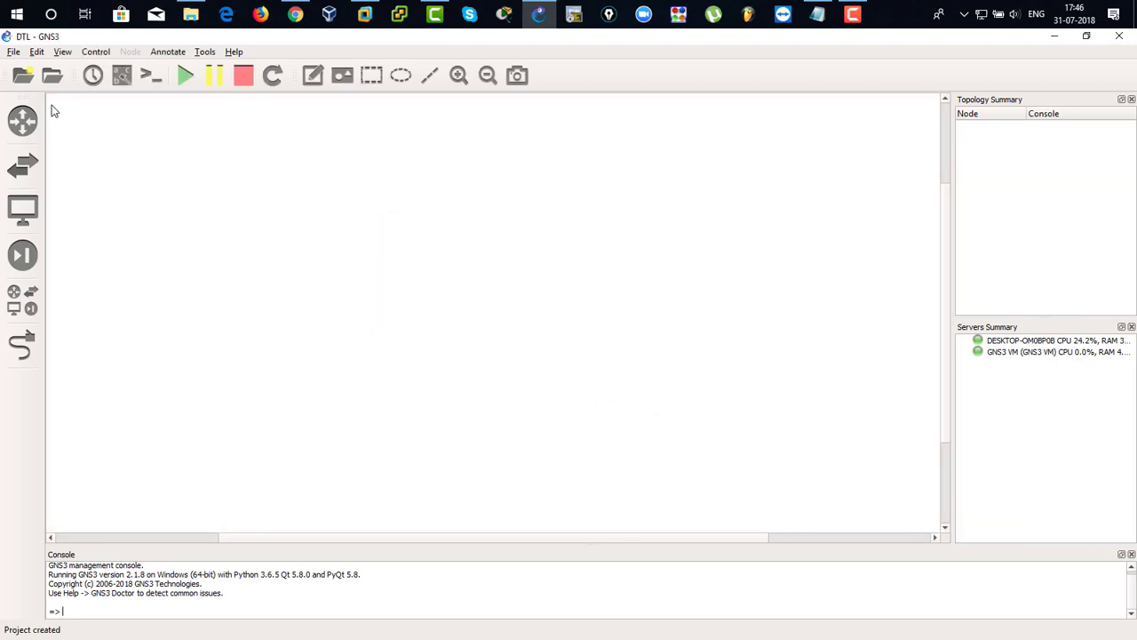
- Start importing an appliance via File > Import appliance, browsing the Desktop
click(15, 54)
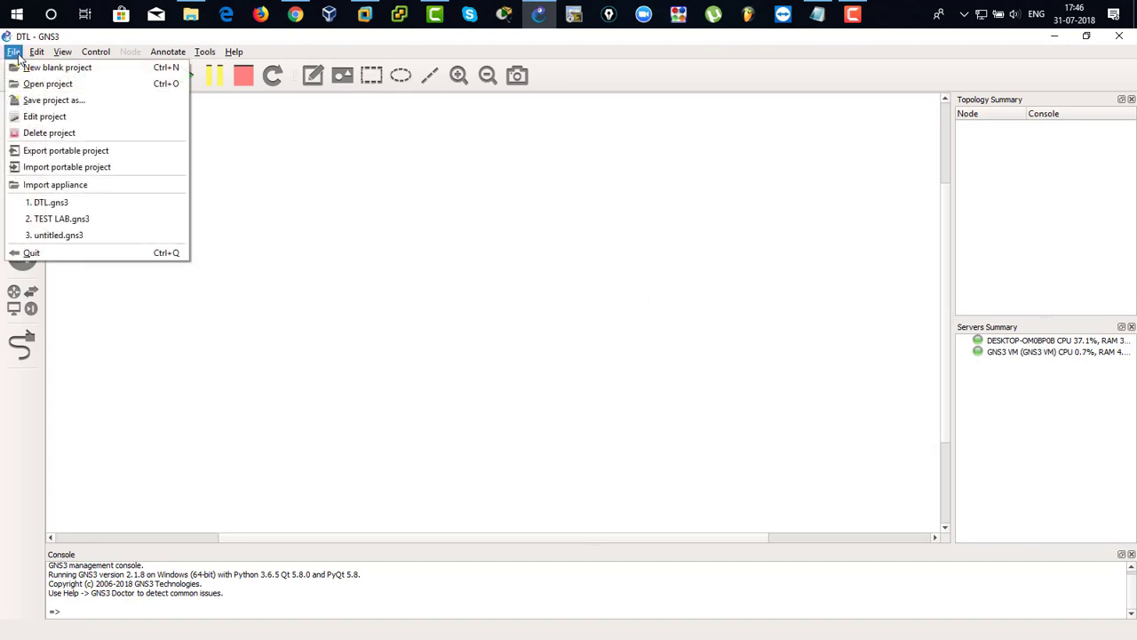
click(88, 189)
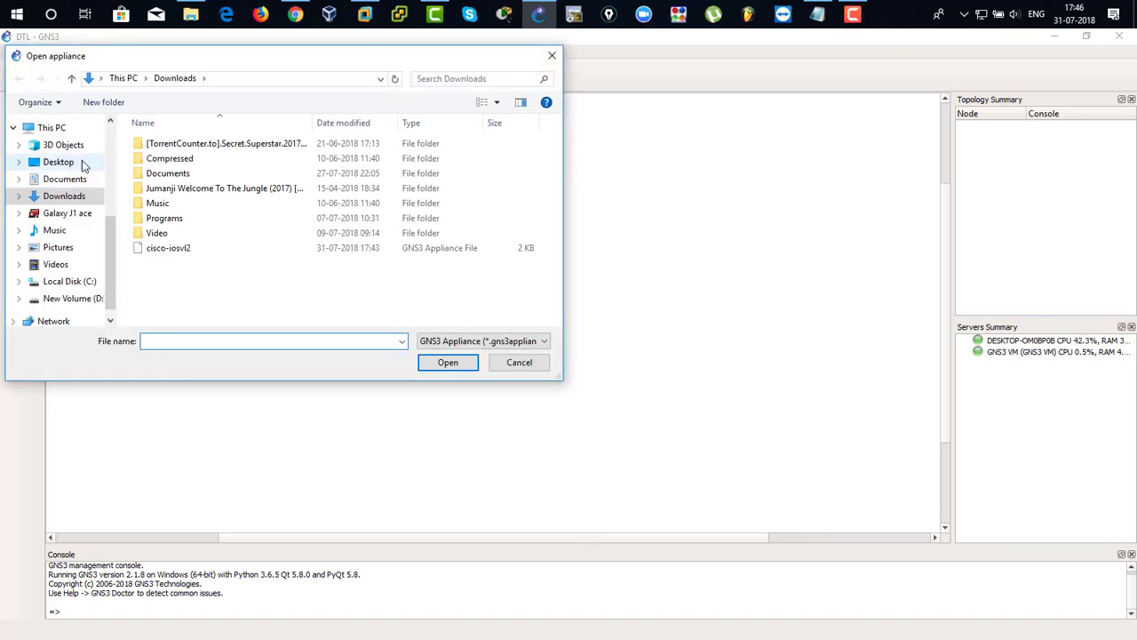
click(50, 164)
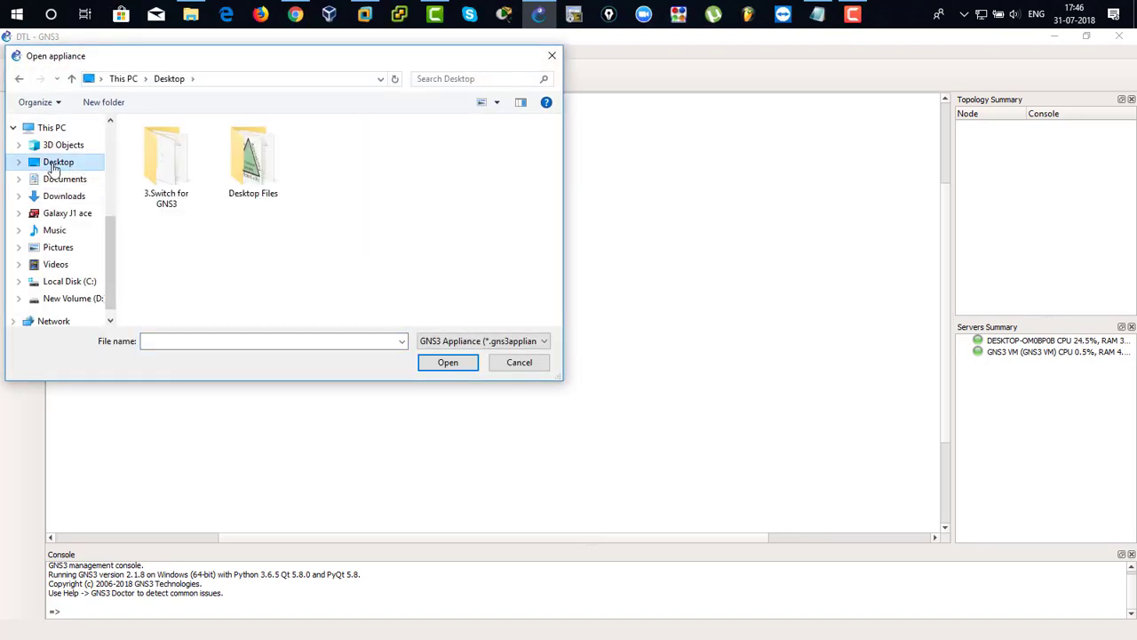
- Load cisco-iosvl2 from the 3.Switch for GNS3 folder and choose the GNS3 VM as server
double_click(183, 168)
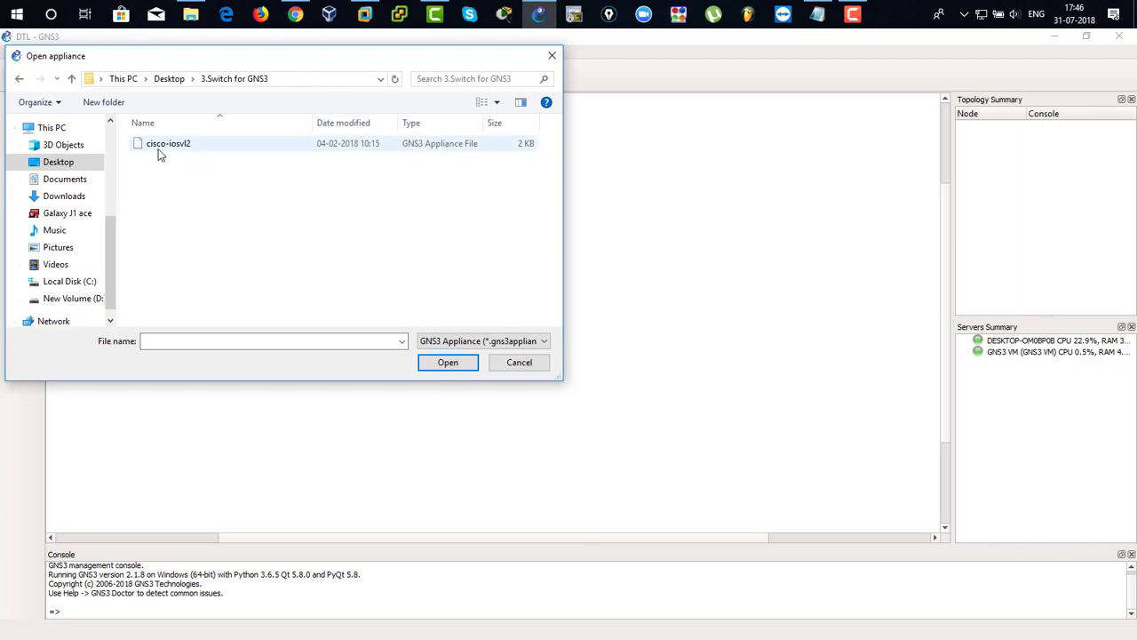
click(177, 146)
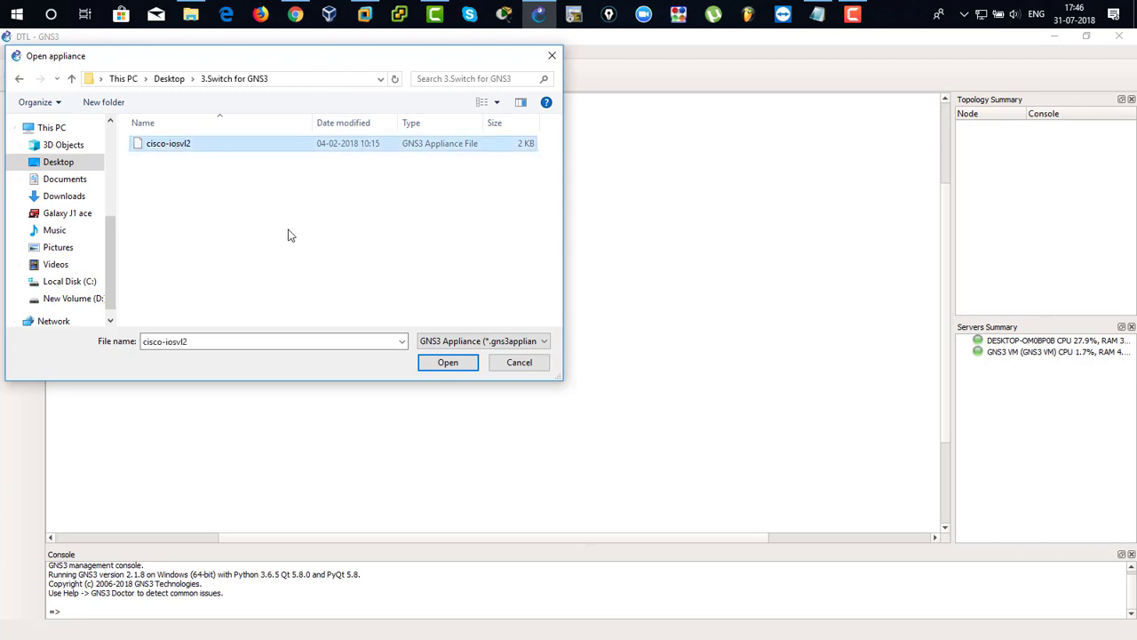
click(435, 363)
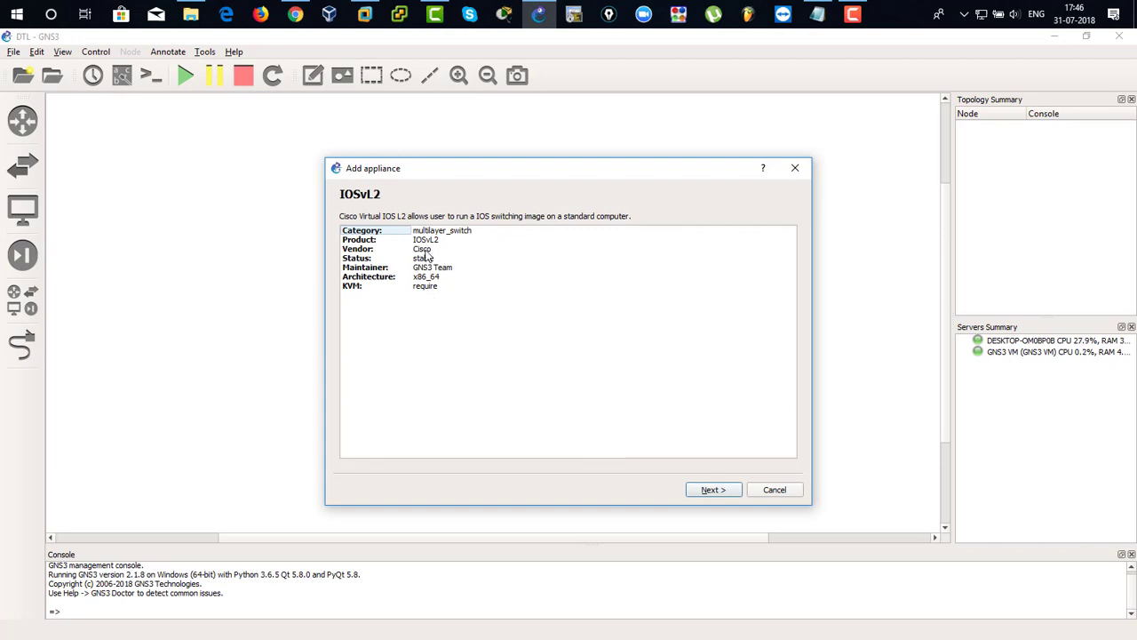
click(714, 490)
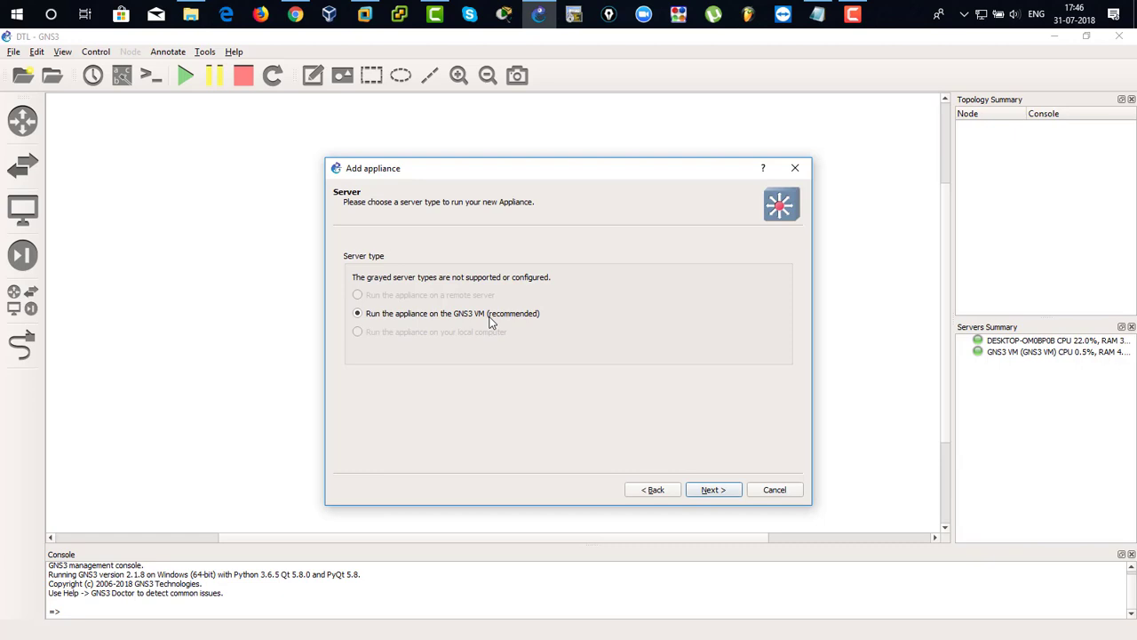
click(709, 490)
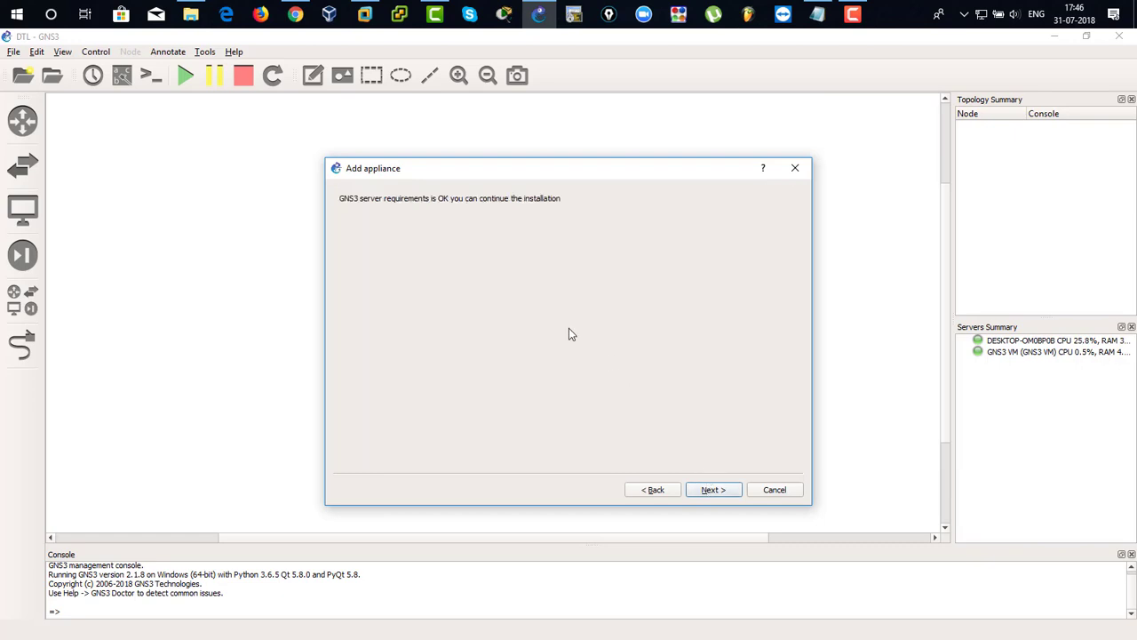
- Install IOSvL2 15.2(20170321:233949) with its qcow2 image, accepting default Qemu binary and summary
click(708, 491)
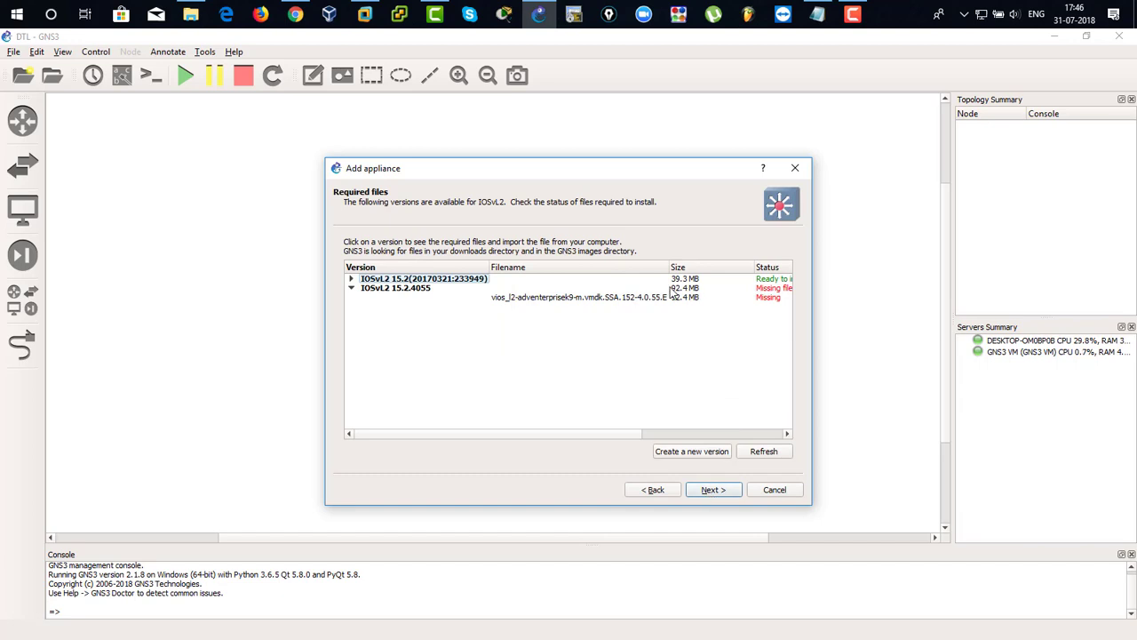
mouse_move(610, 435)
mouse_down()
mouse_move(665, 437)
mouse_move(610, 435)
mouse_up()
click(452, 281)
click(534, 291)
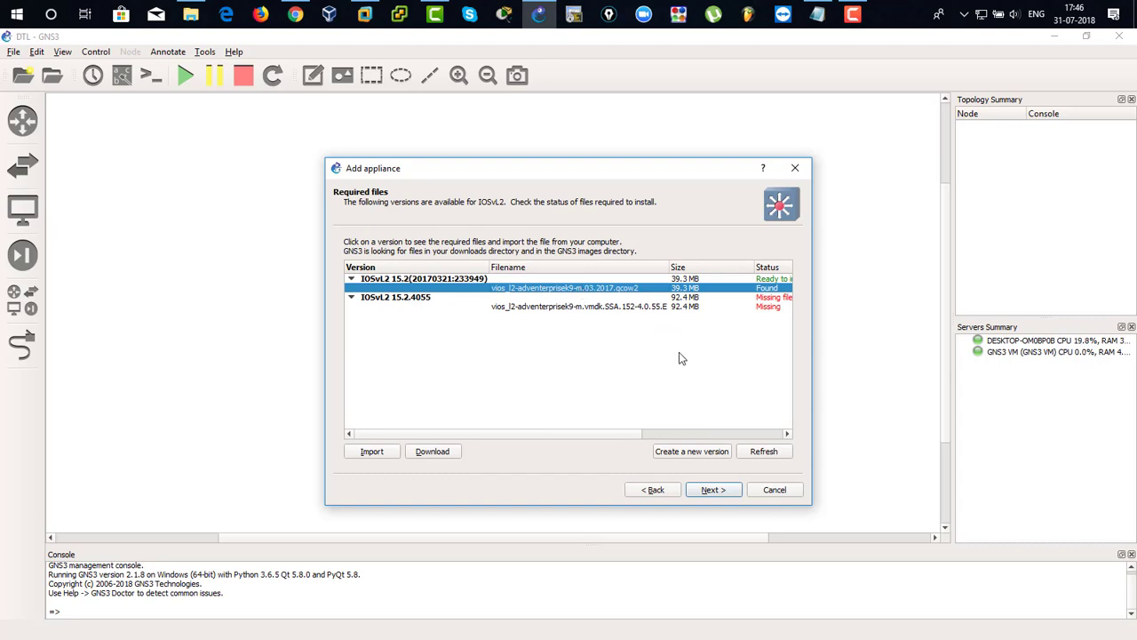
click(716, 491)
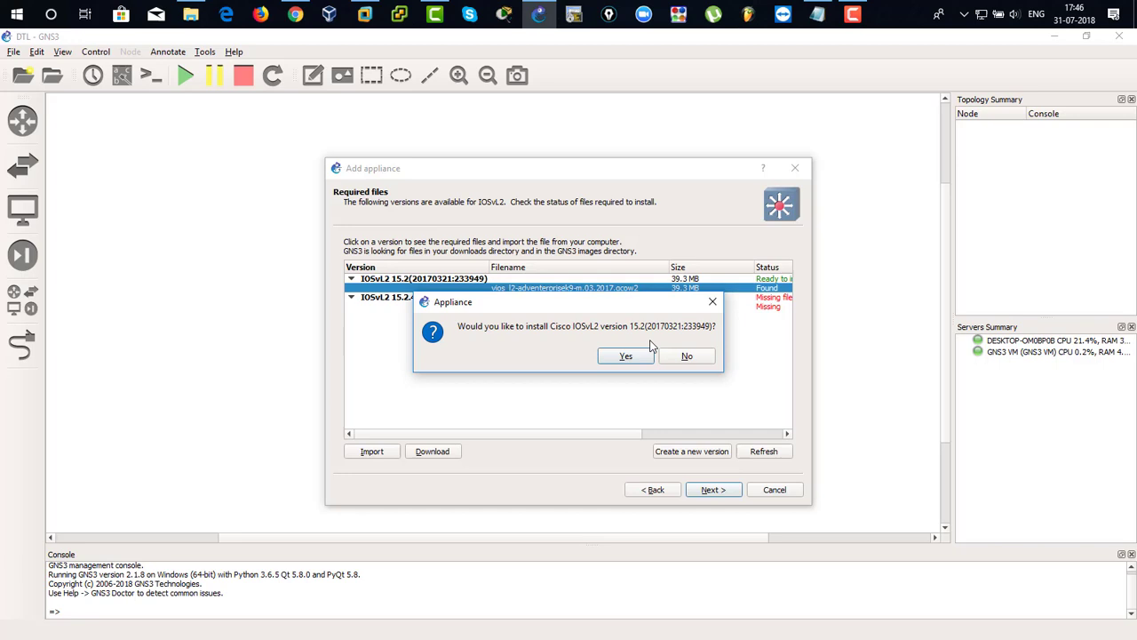
click(623, 355)
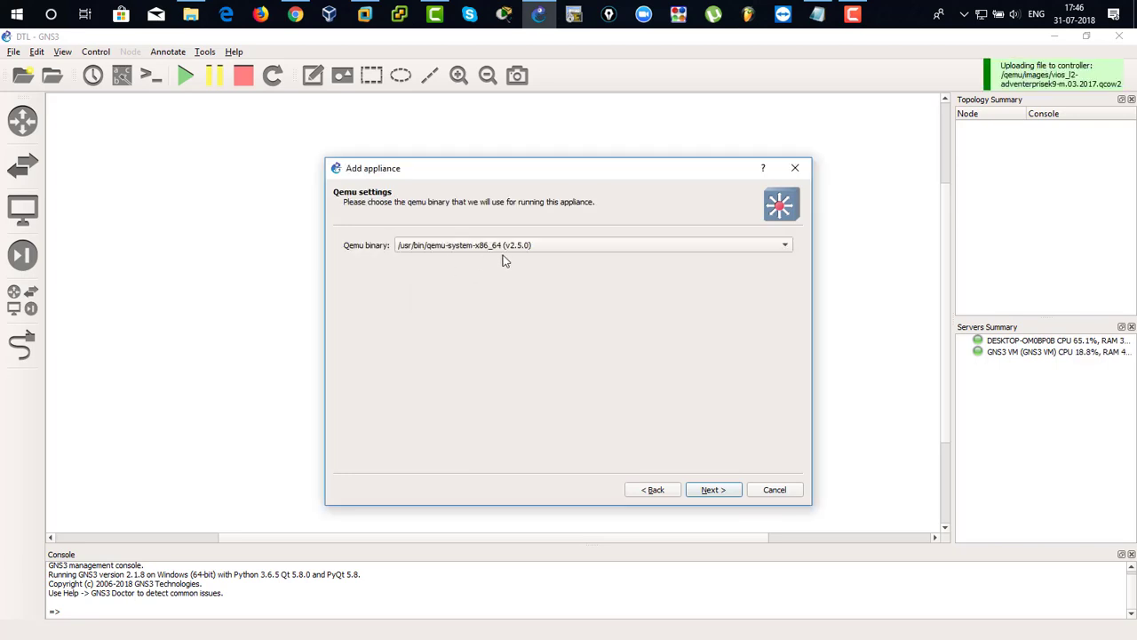
click(713, 491)
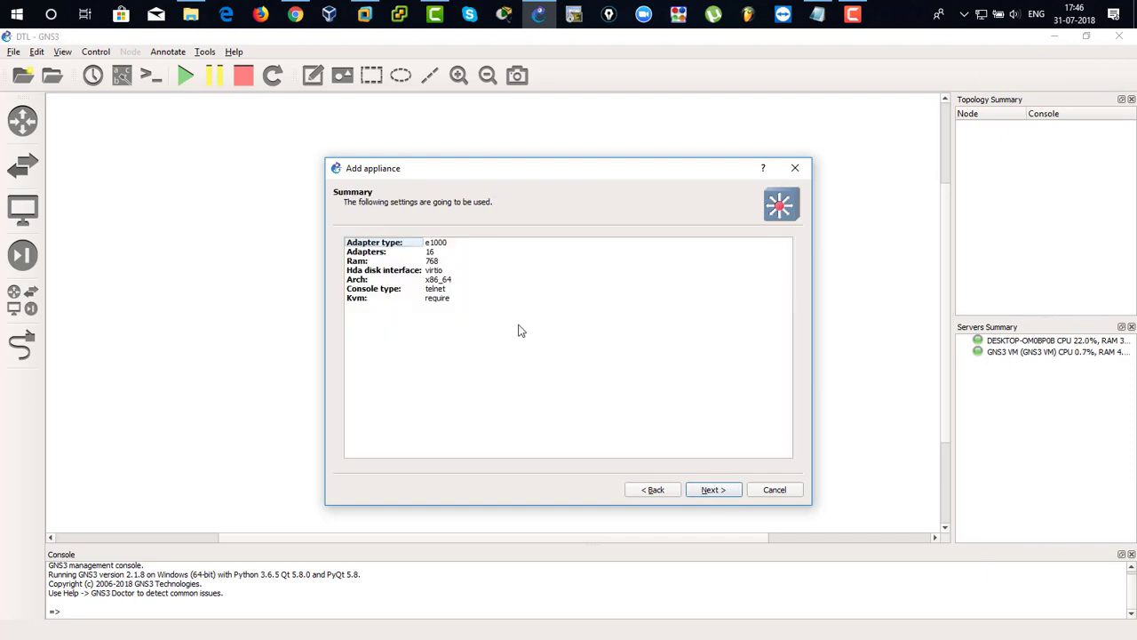
click(708, 491)
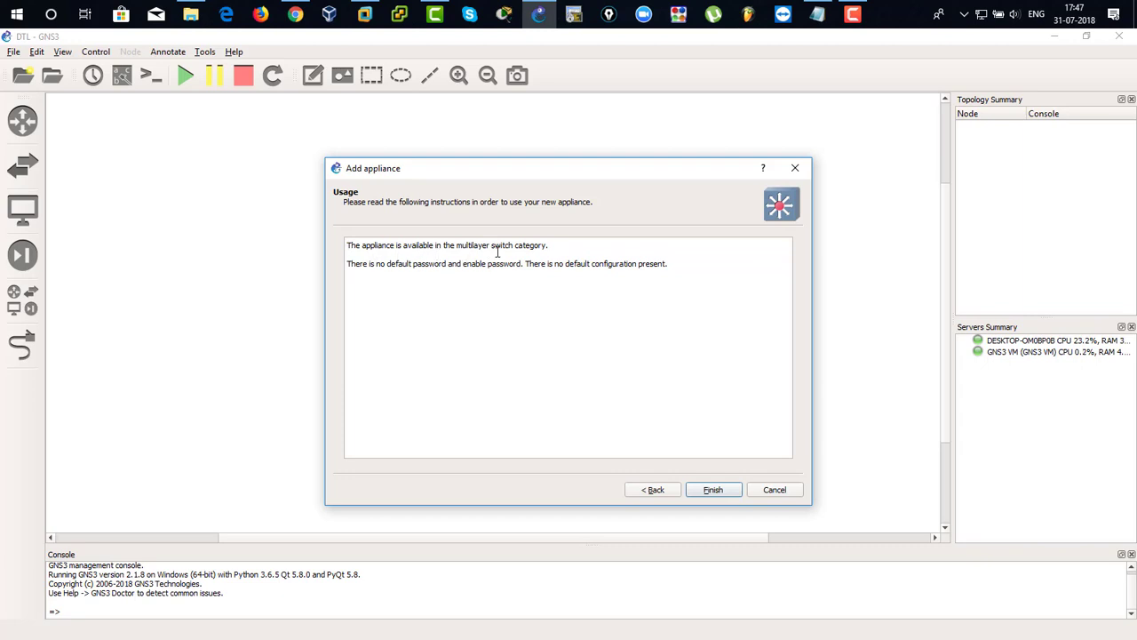
- Finish the wizard, renaming the clashing appliance to Cisco-IOS-L2, and acknowledge its installation
click(714, 491)
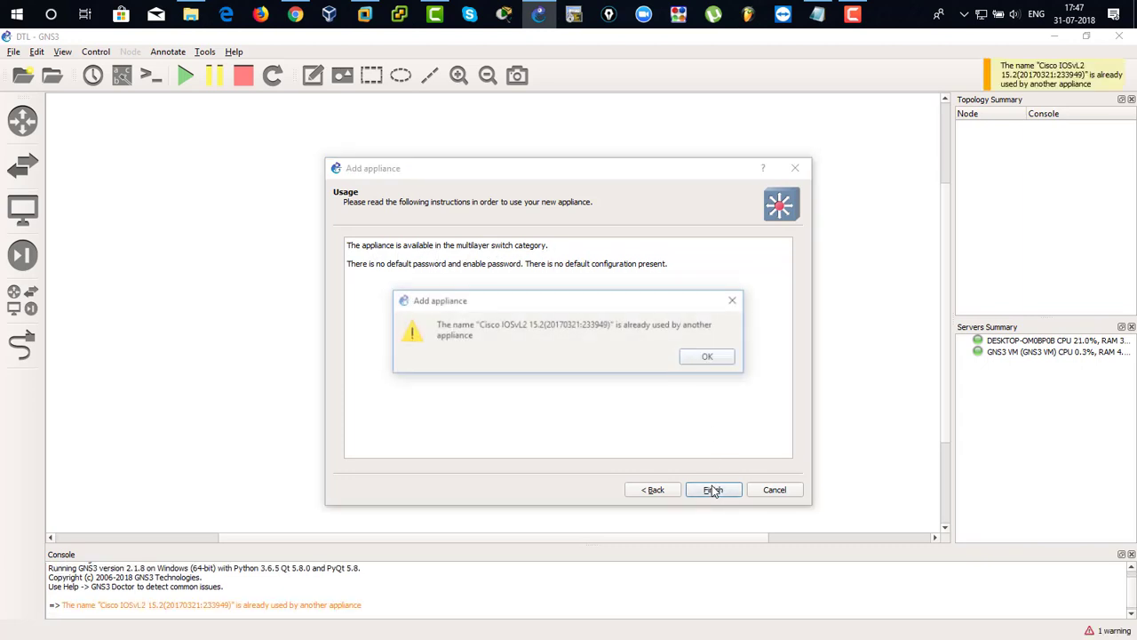
click(704, 358)
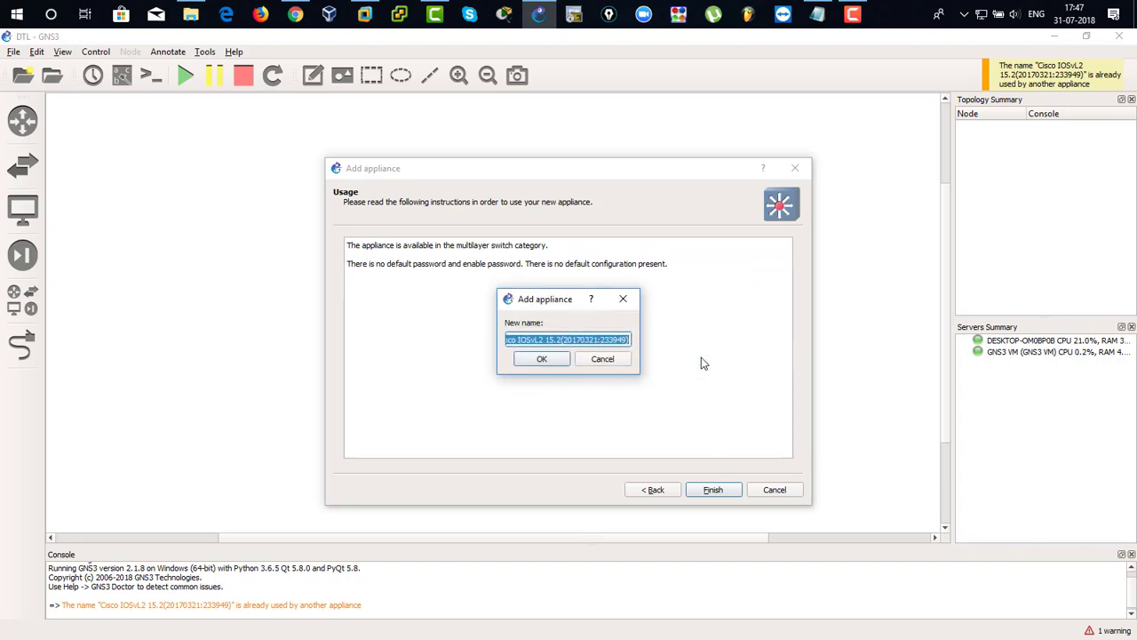
text(V)
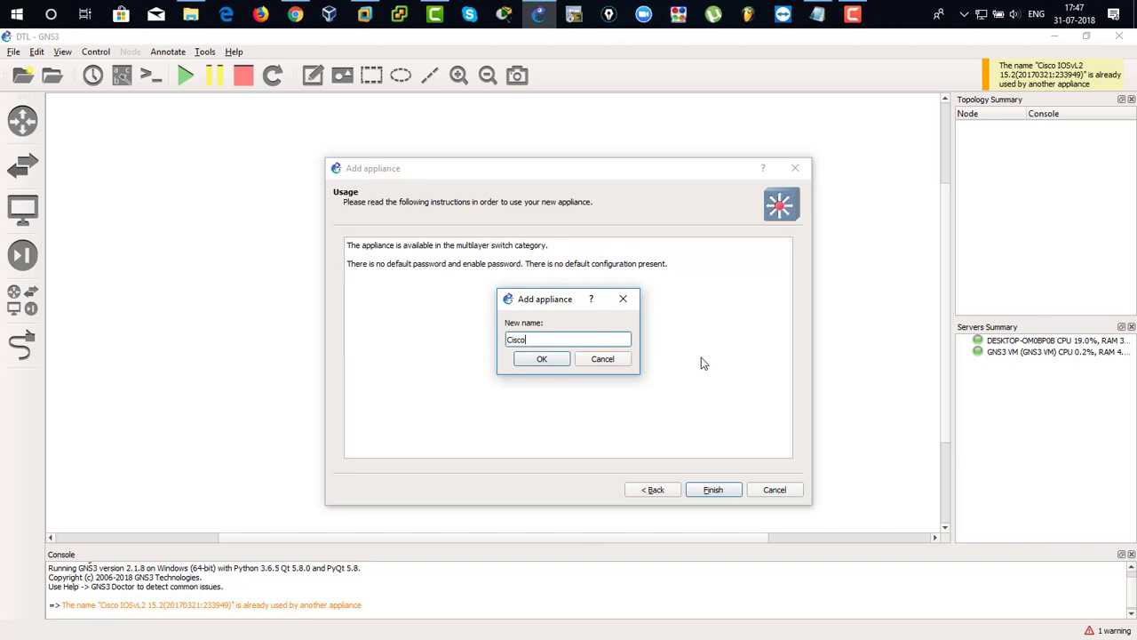
text(isco-IOS-L2)
click(544, 359)
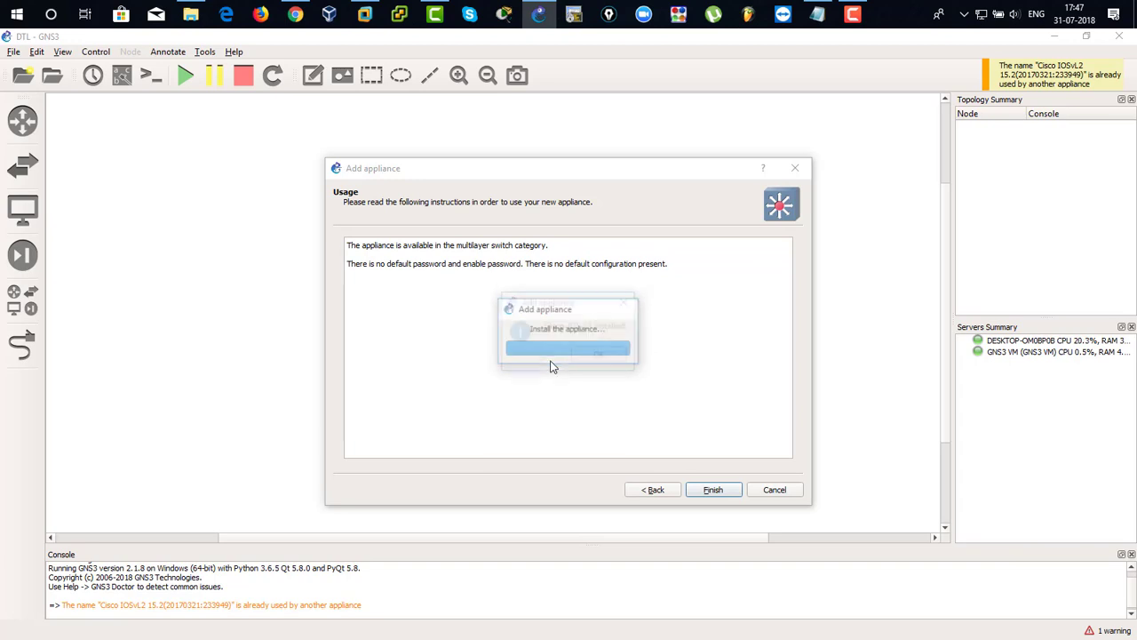
click(599, 356)
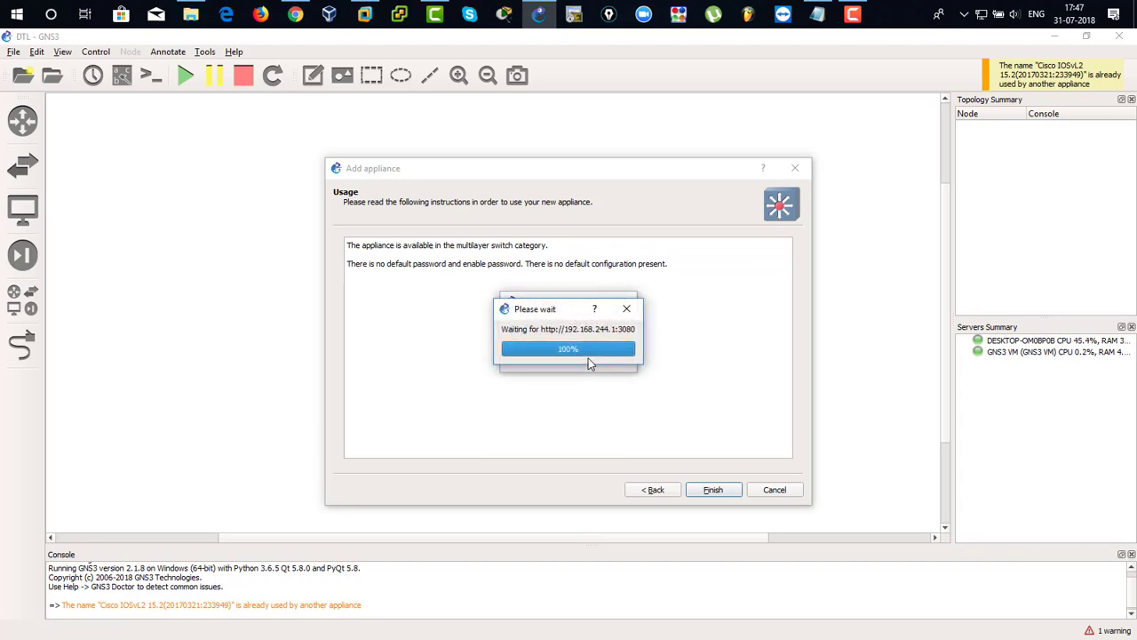
- Delete the Cisco IOSvL2 15.2 template from the switch appliances list
click(591, 358)
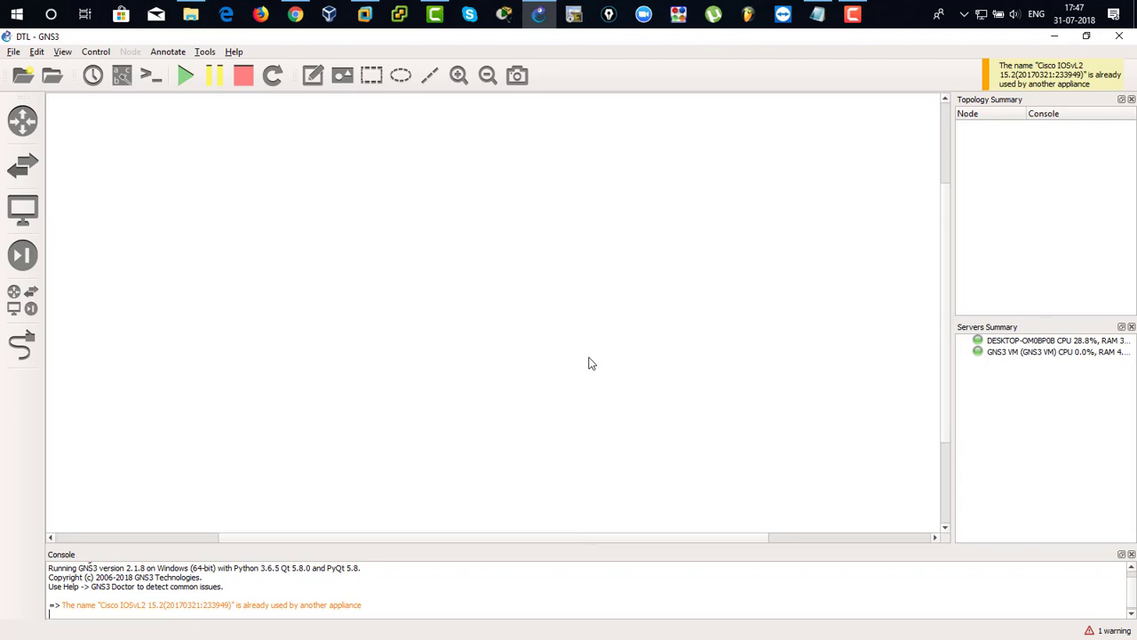
click(24, 167)
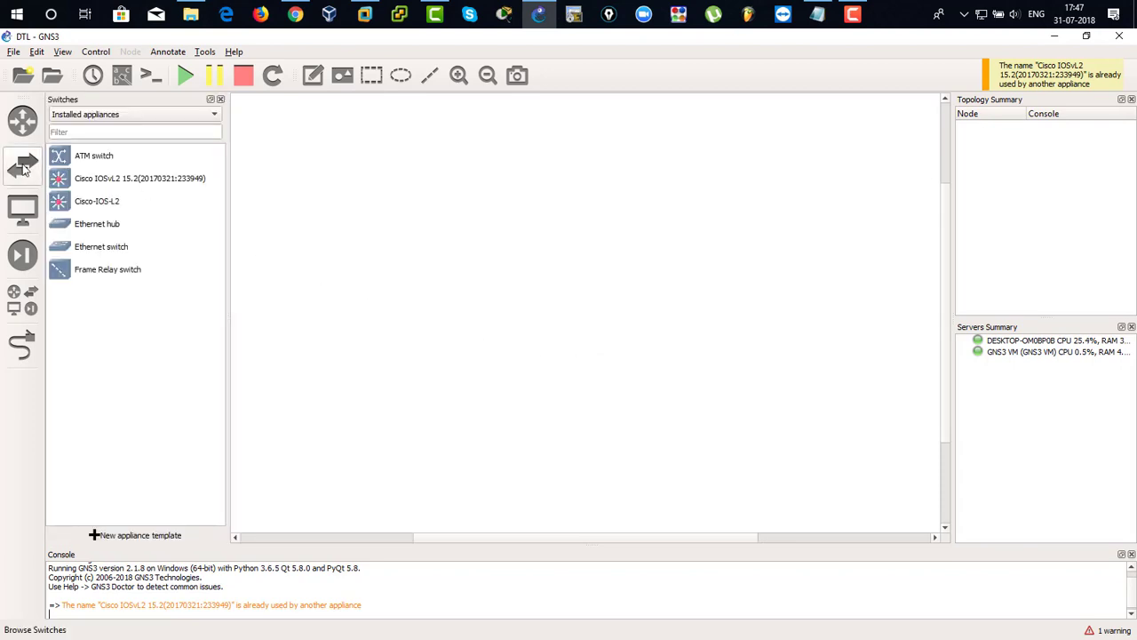
click(131, 182)
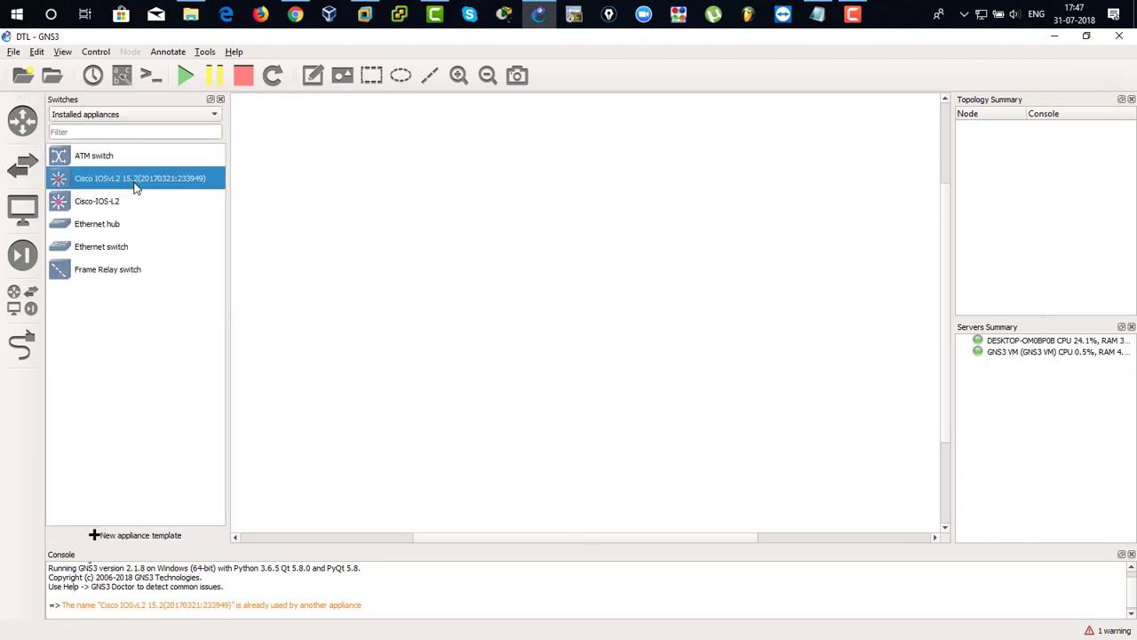
right_click(162, 183)
click(223, 211)
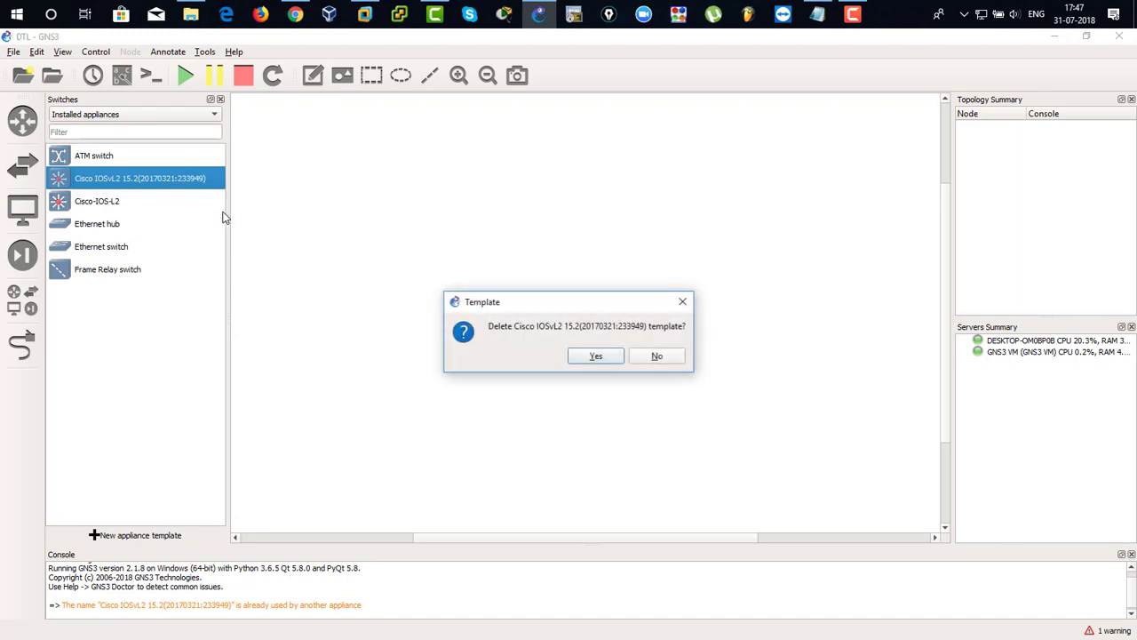
click(589, 355)
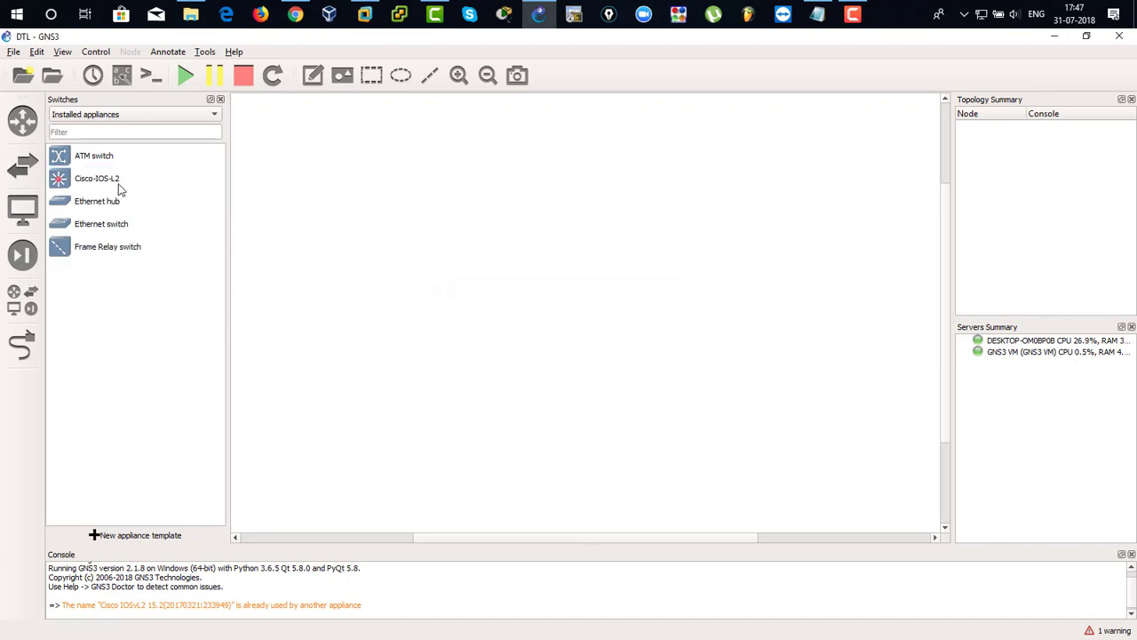
- Place a Cisco-IOS-L2 switch near the canvas centre and start it
click(106, 184)
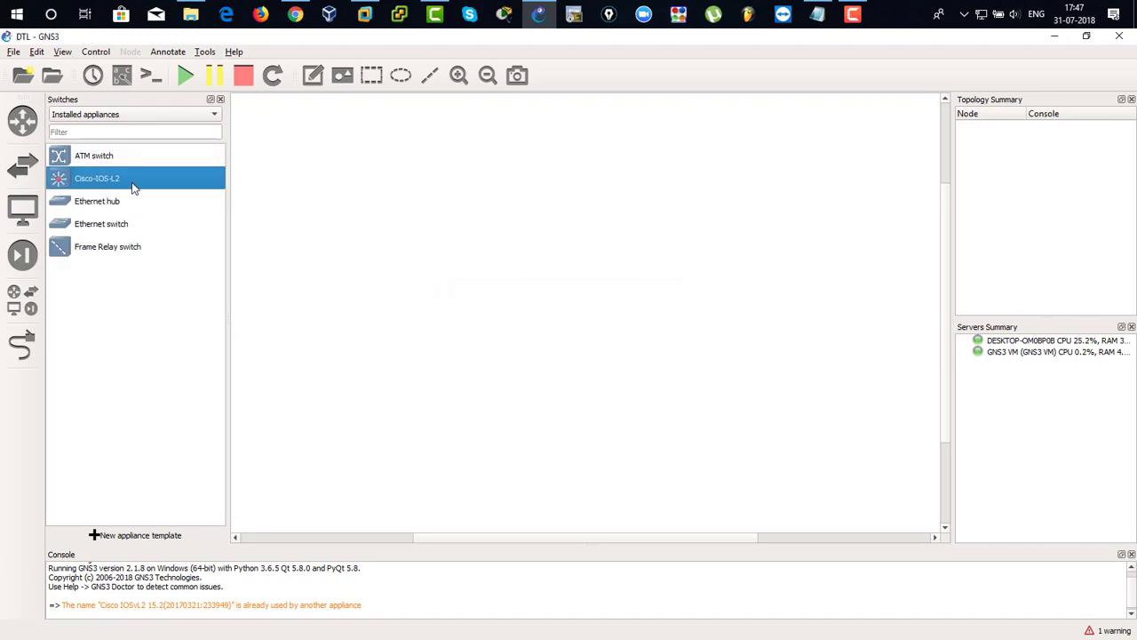
drag(96, 182, 481, 233)
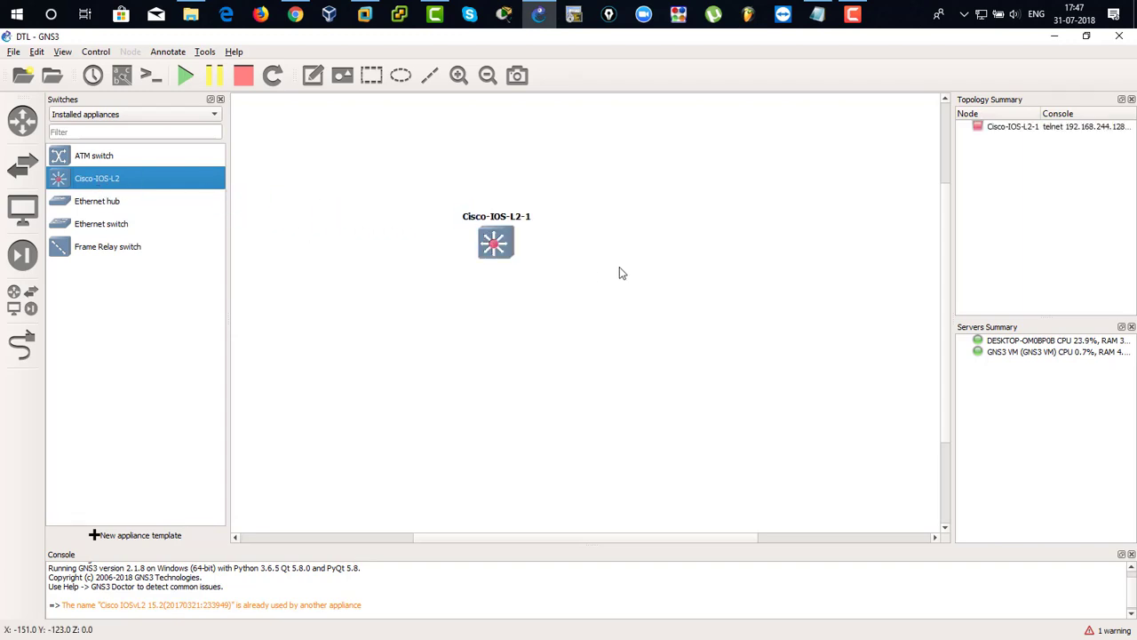
right_click(503, 242)
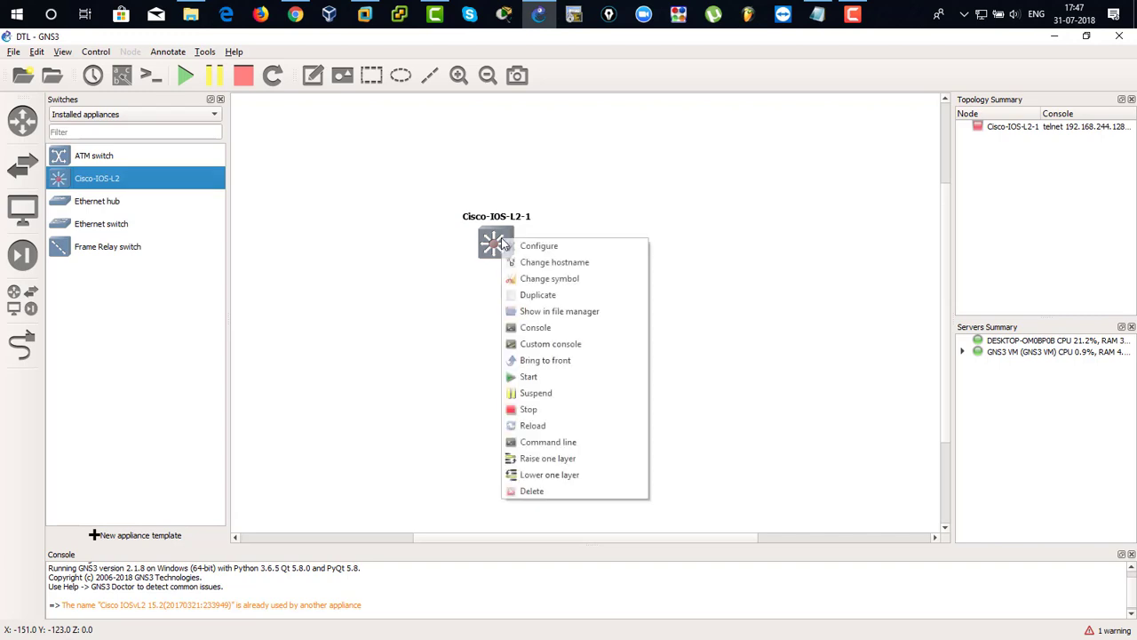
click(539, 375)
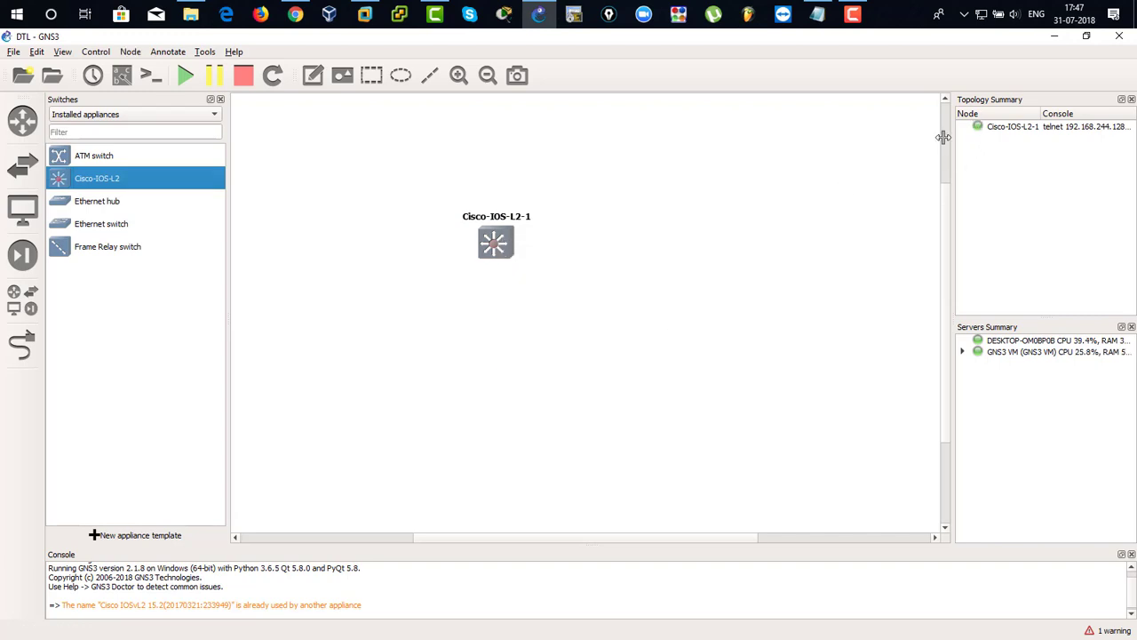
right_click(499, 243)
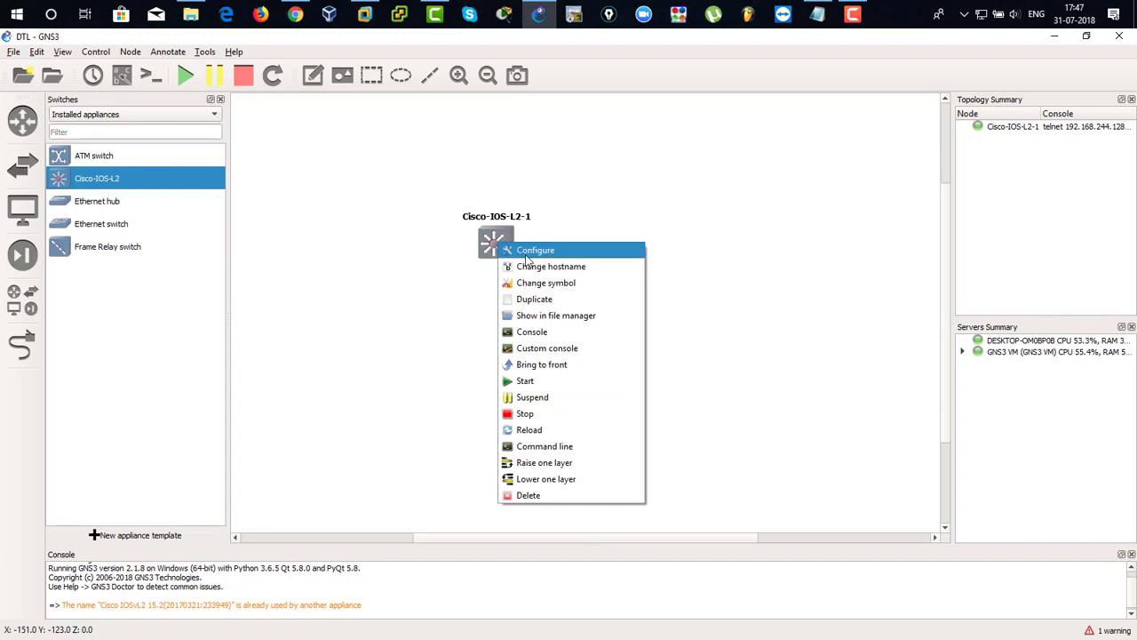
- Open the switch's SecureCRT console, reposition its window, and move the switch node toward the upper left
click(551, 334)
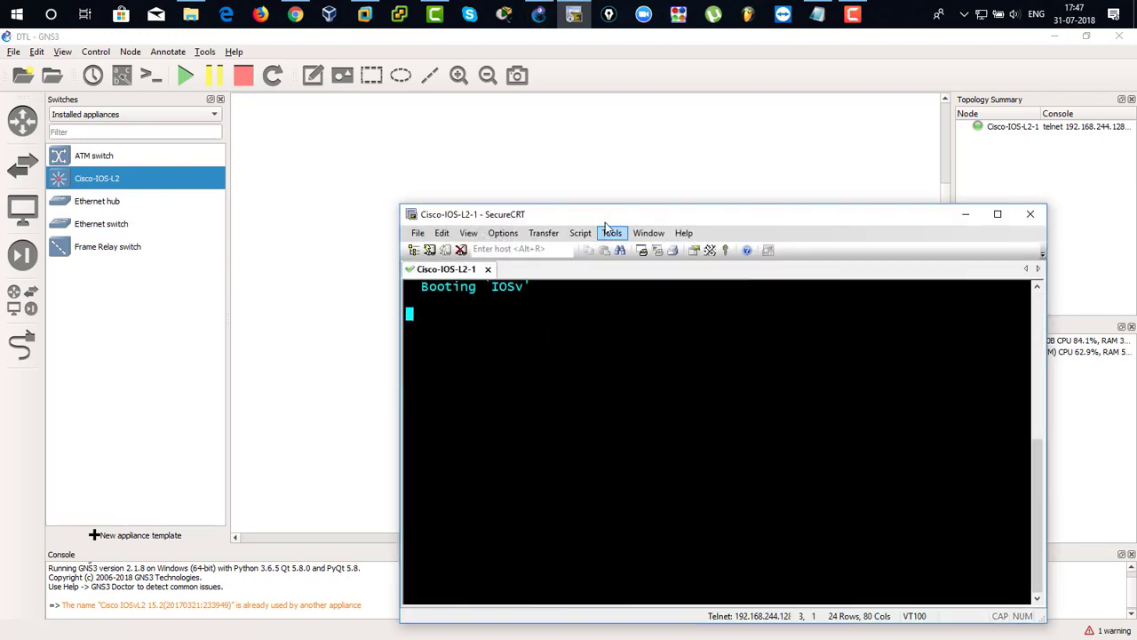
drag(610, 214, 553, 124)
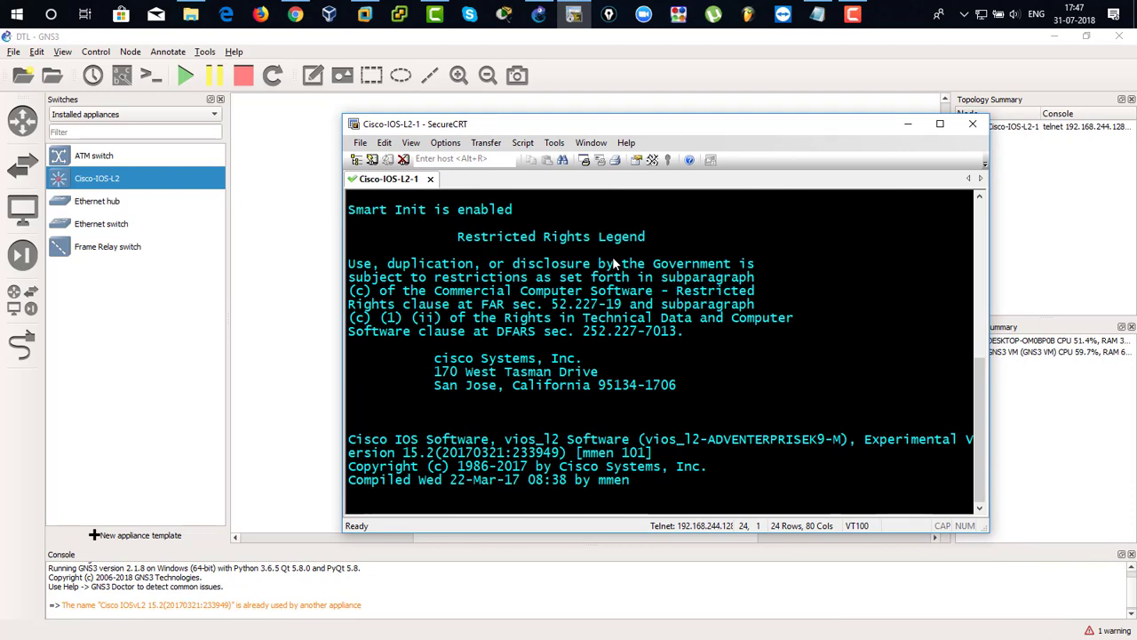
drag(536, 133, 665, 124)
click(412, 181)
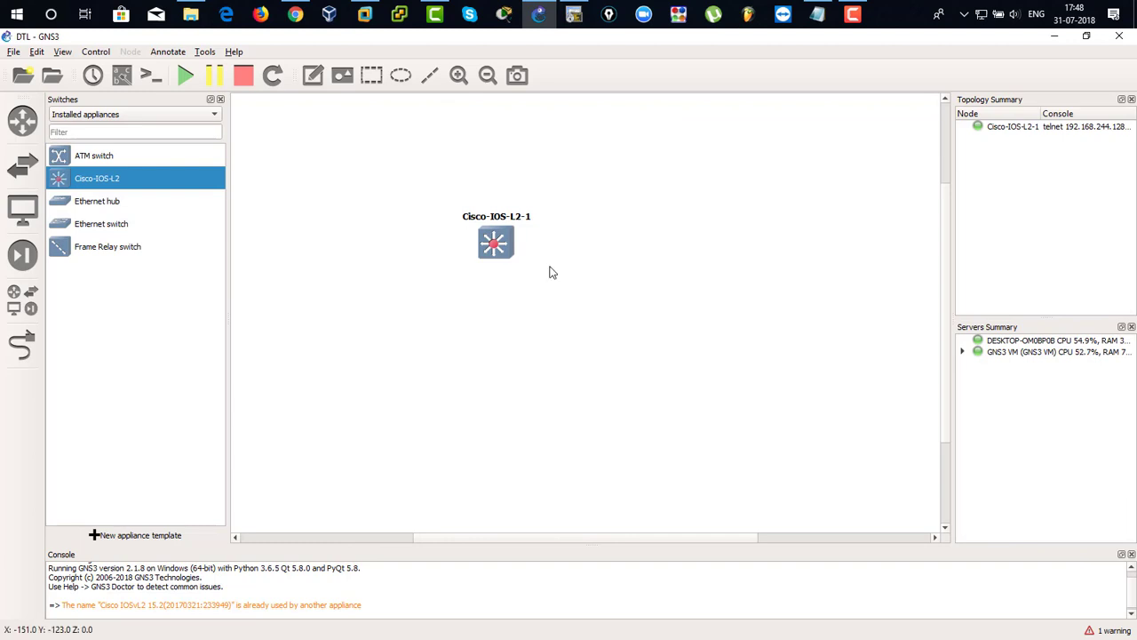
drag(511, 251, 334, 197)
- Reopen the Cisco-IOS-L2-1 console and enter privileged mode with enable
double_click(322, 194)
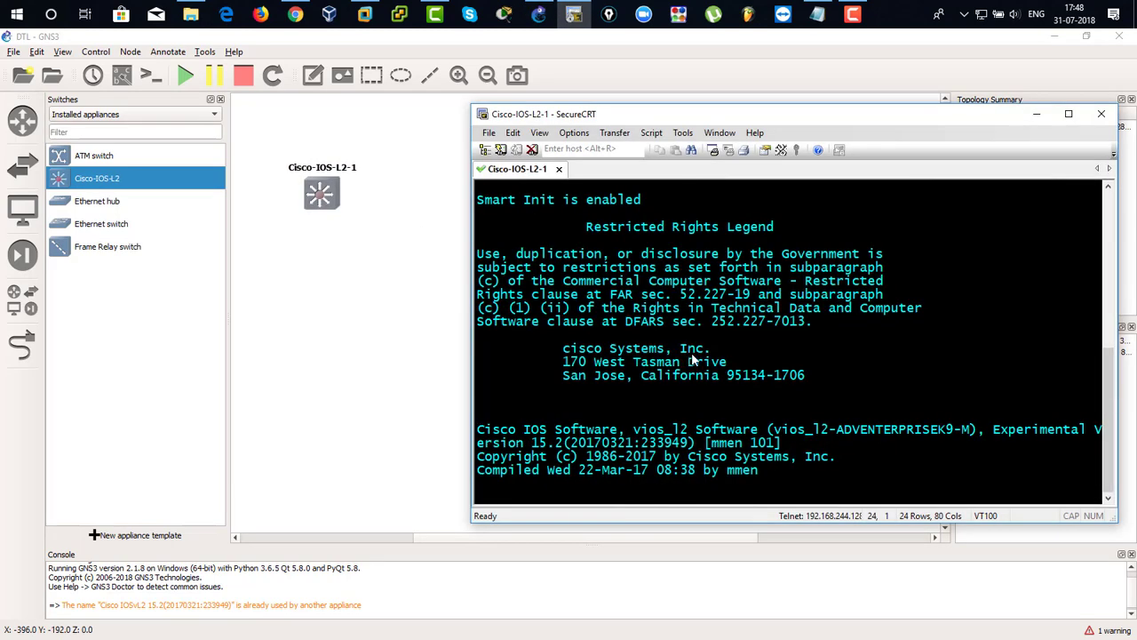
click(755, 455)
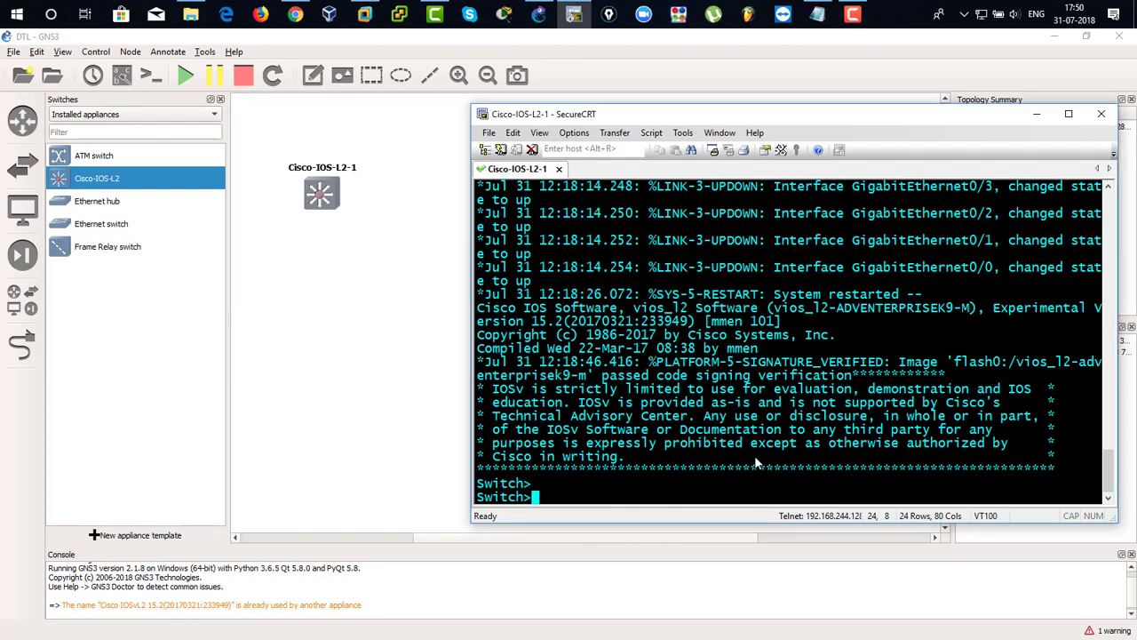
key(Return)
key(Return)
text(en)
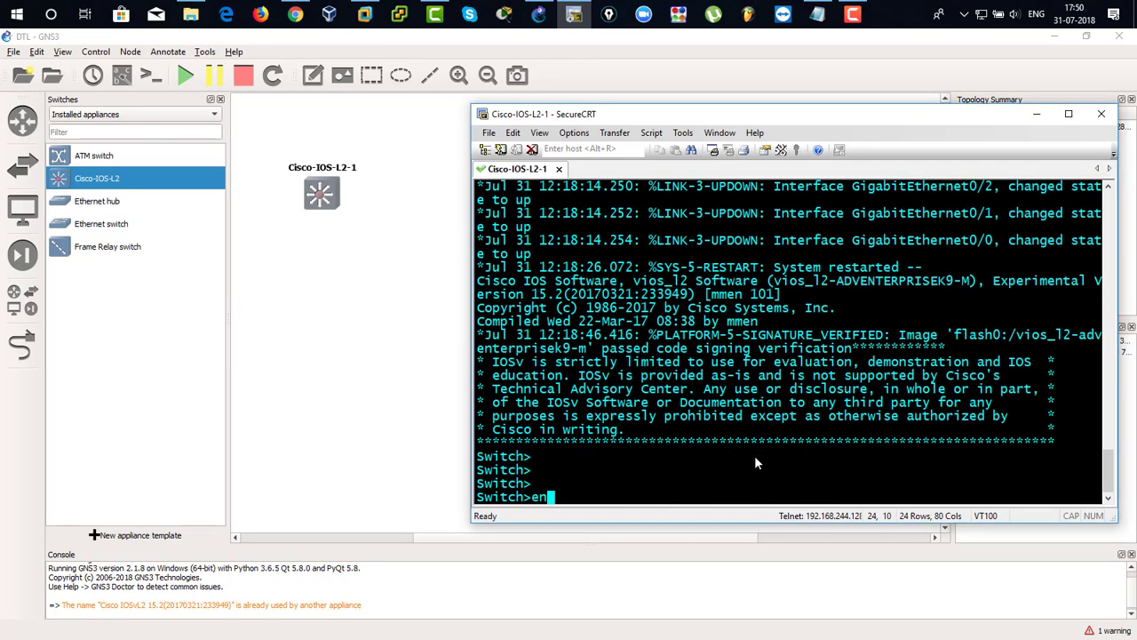
text(able)
key(Return)
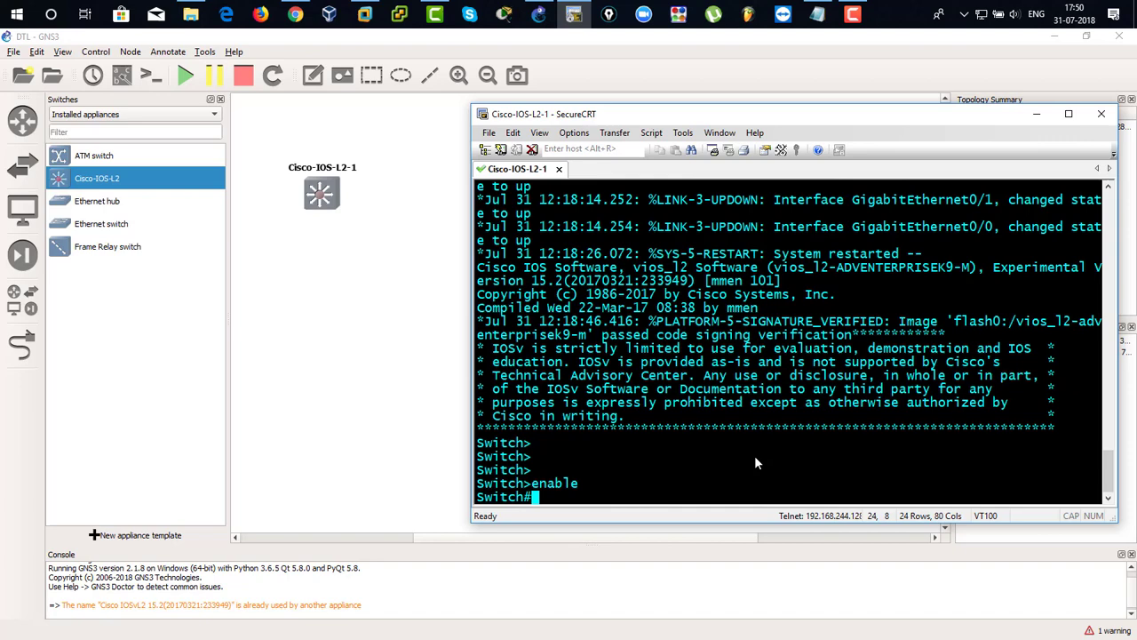
- Enter global configuration mode and set the hostname to Sw1
text(configure terminal)
key(Return)
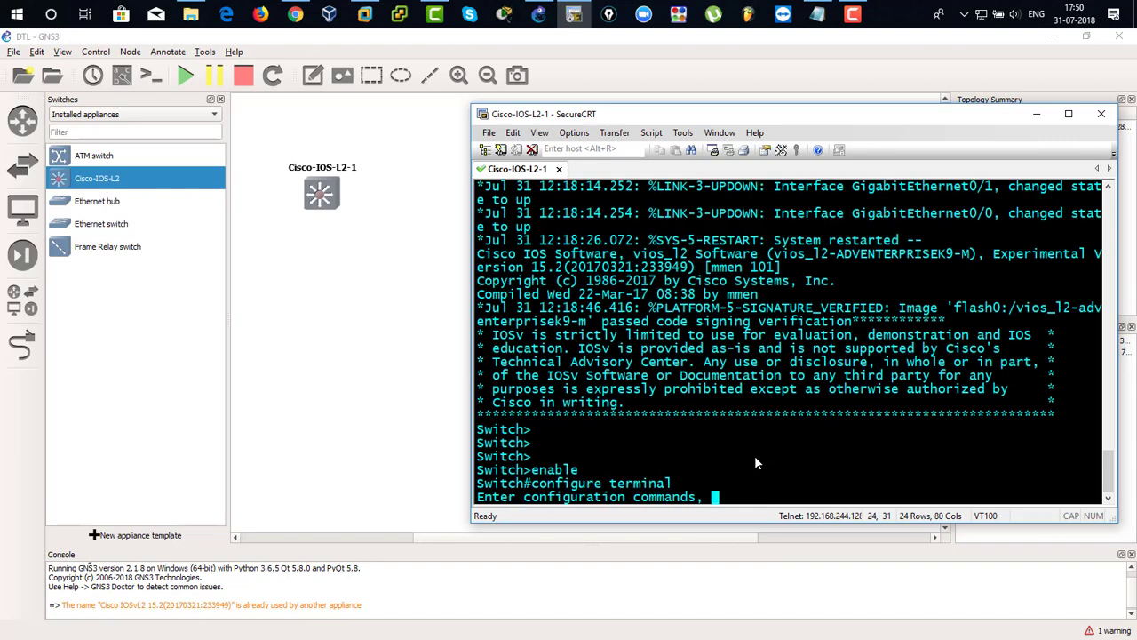
text(hos)
key(Tab)
text(Sw)
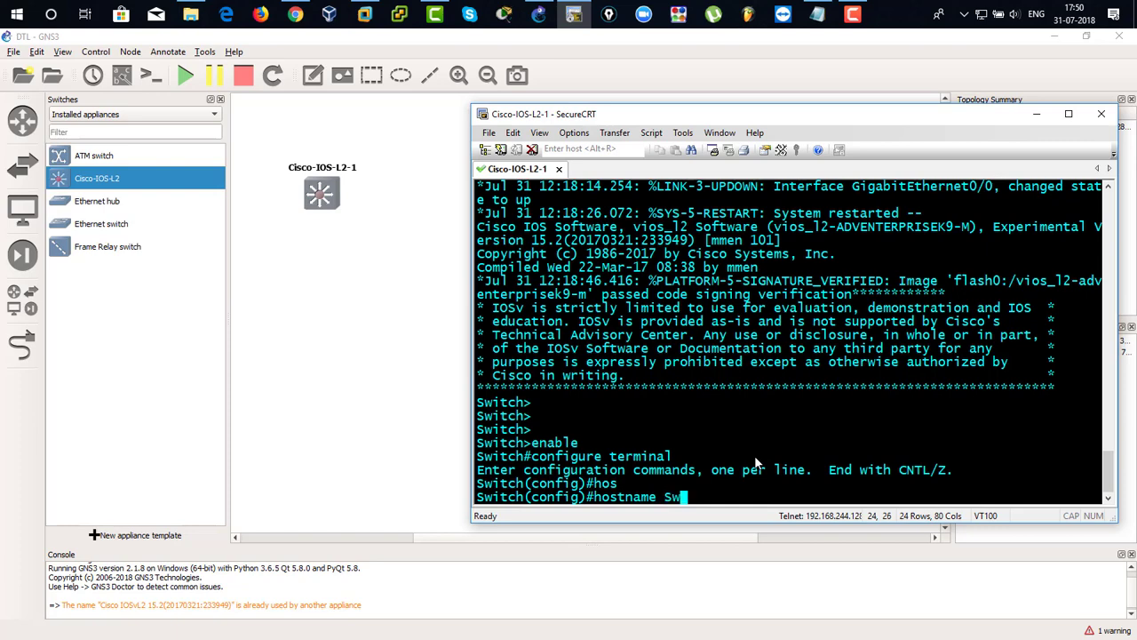
text(1)
key(Return)
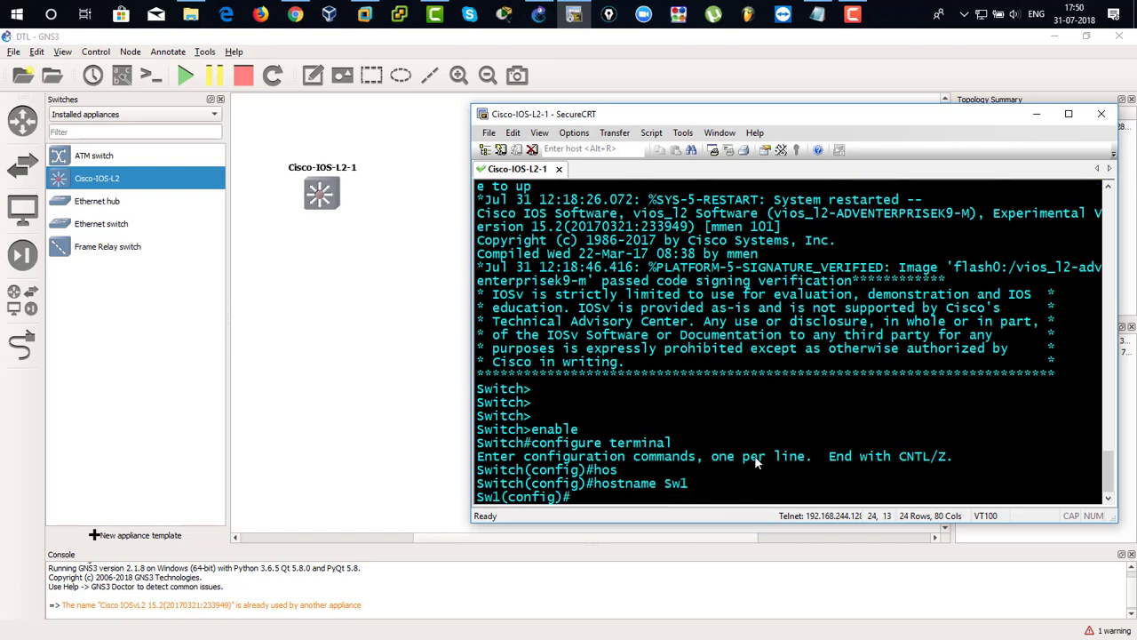
- Display the full spanning-tree status with do sh spanning-tree
text(do sh spanni)
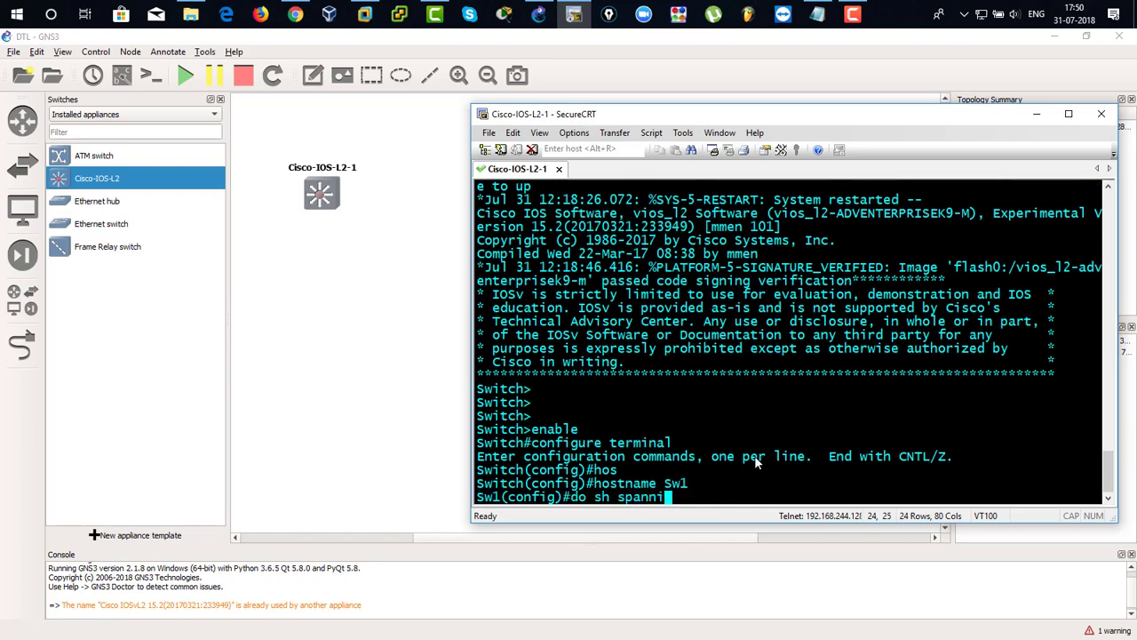
text(ng-tree)
key(Return)
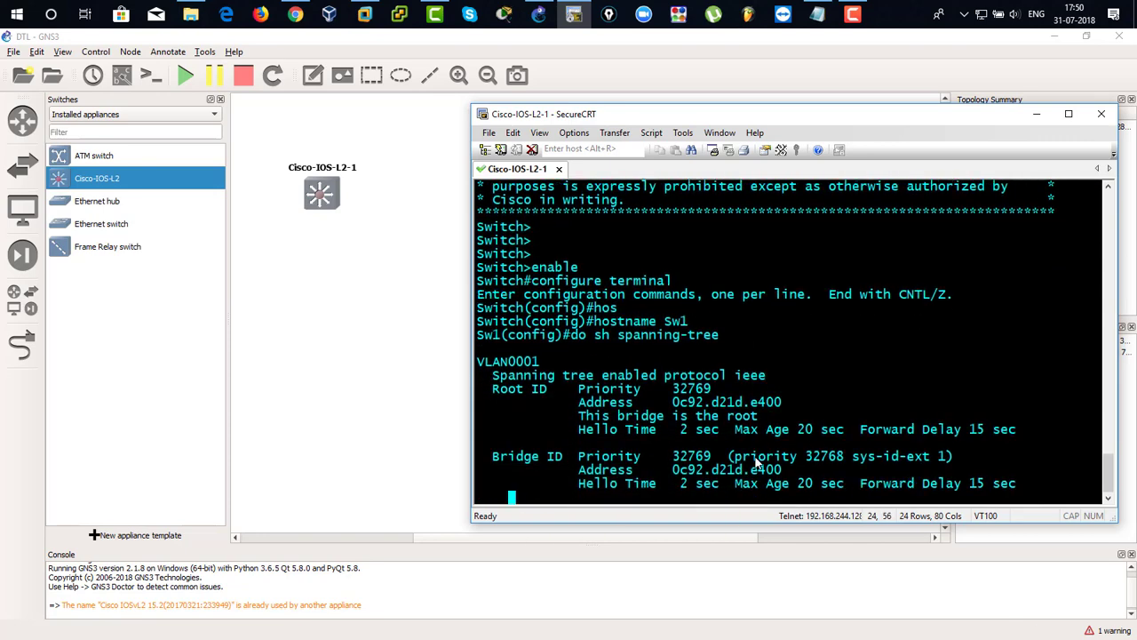
key(space)
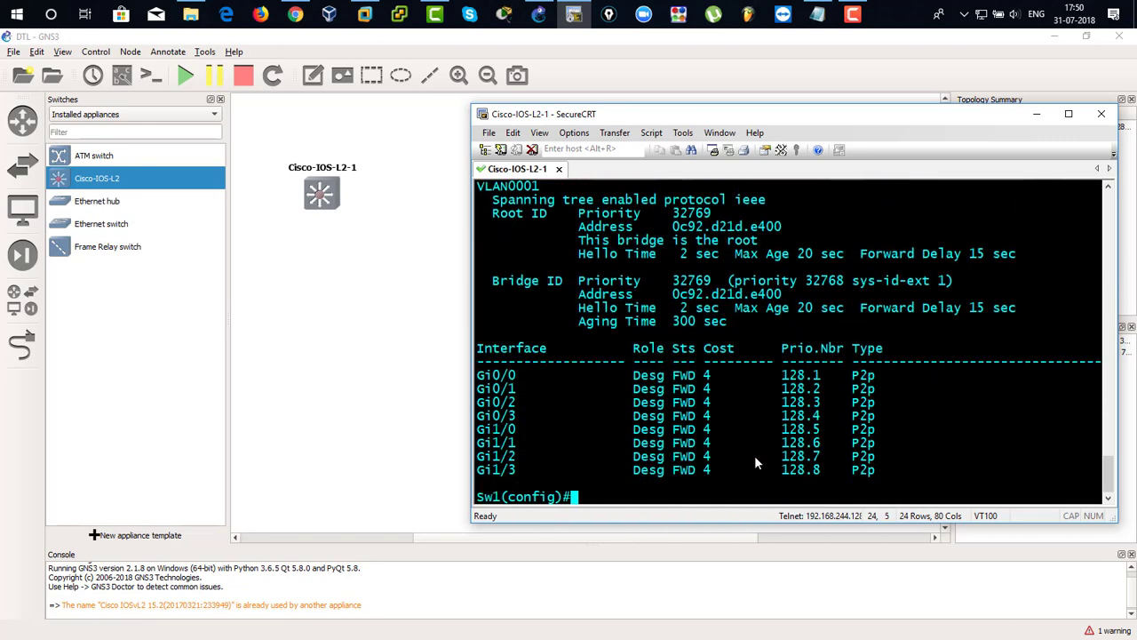
- Make GigabitEthernet0/0 a routed port with no switchport
text(int gi)
key(Tab)
text(gabitEthernet 0/0)
key(Return)
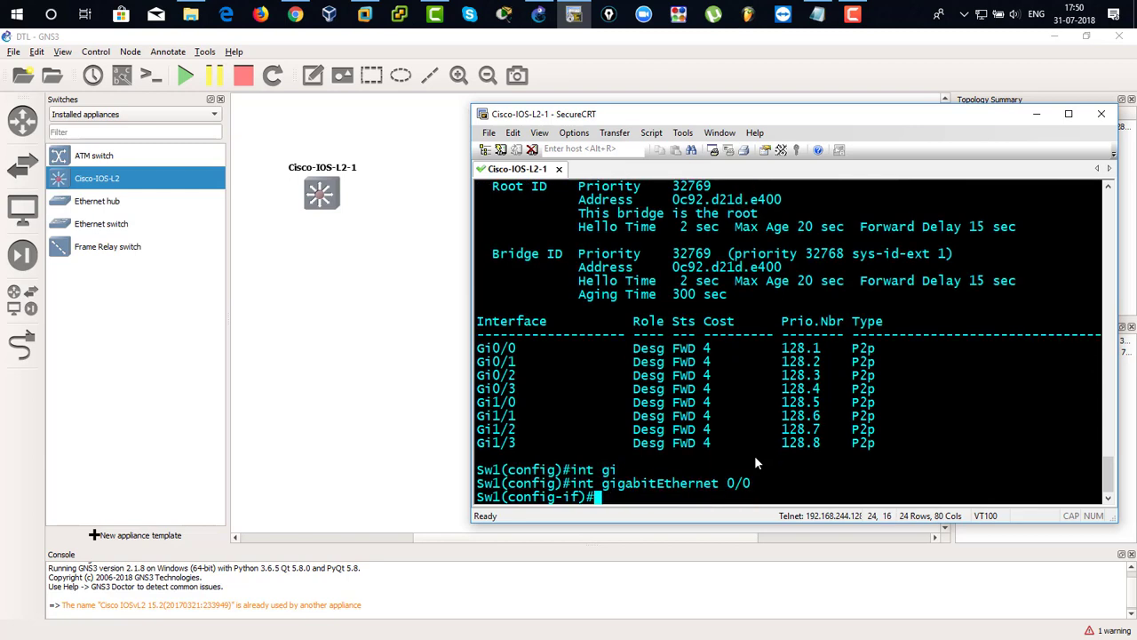
text(no sw)
key(Tab)
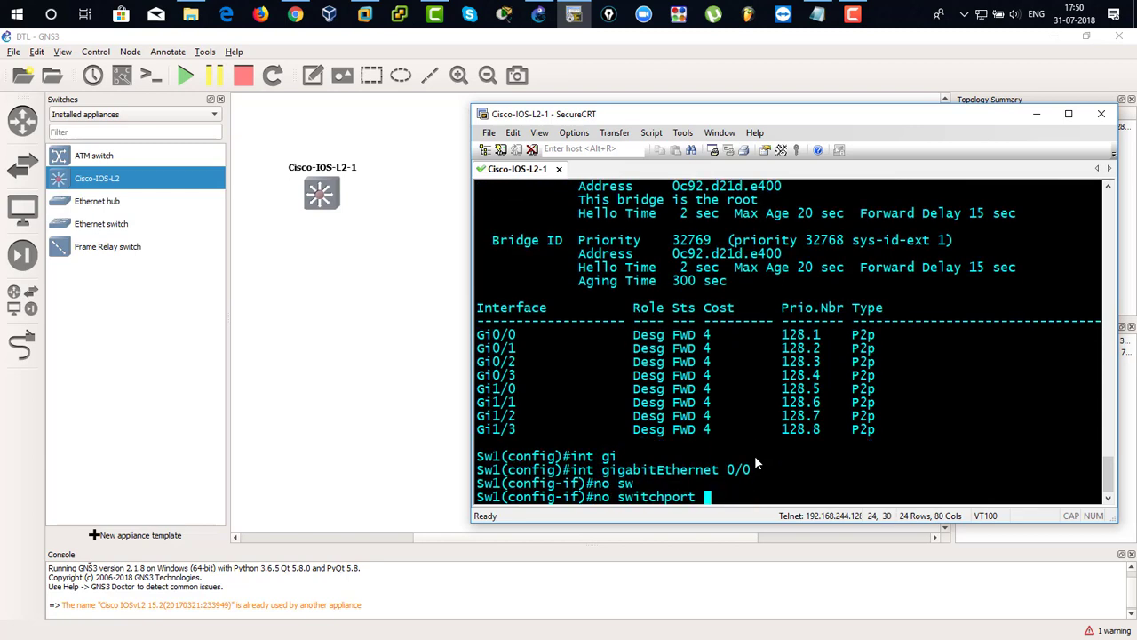
key(Return)
- Assign 192.168.1.1 255.255.255.0 to Gi0/0 and enable it with no shutdown
text(ip ad)
key(Tab)
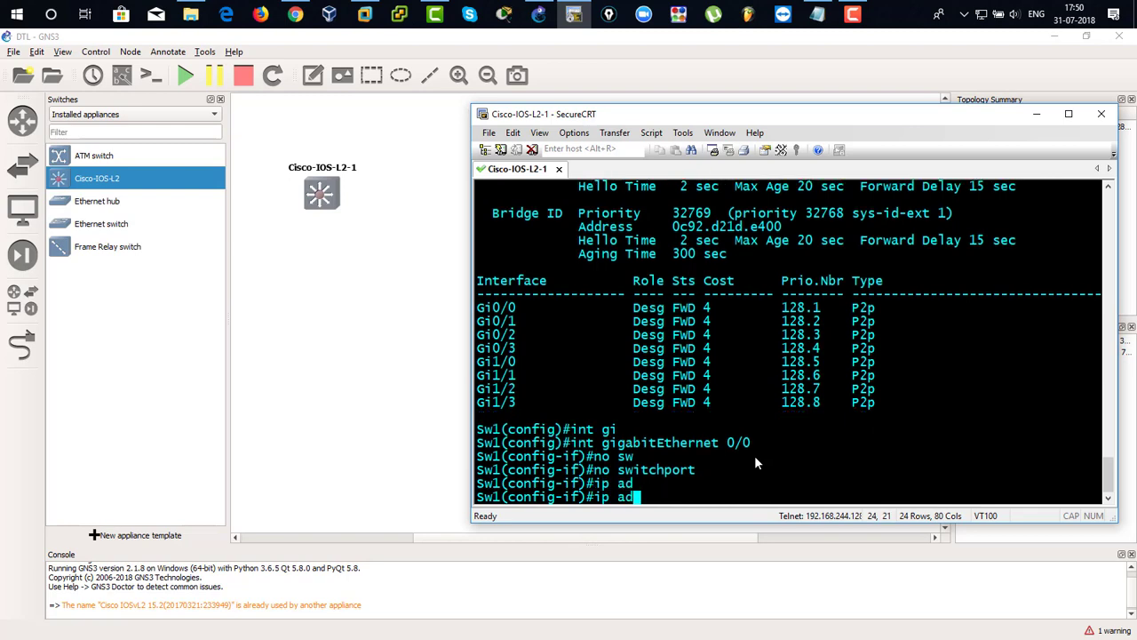
text(d)
key(Tab)
text(192.1)
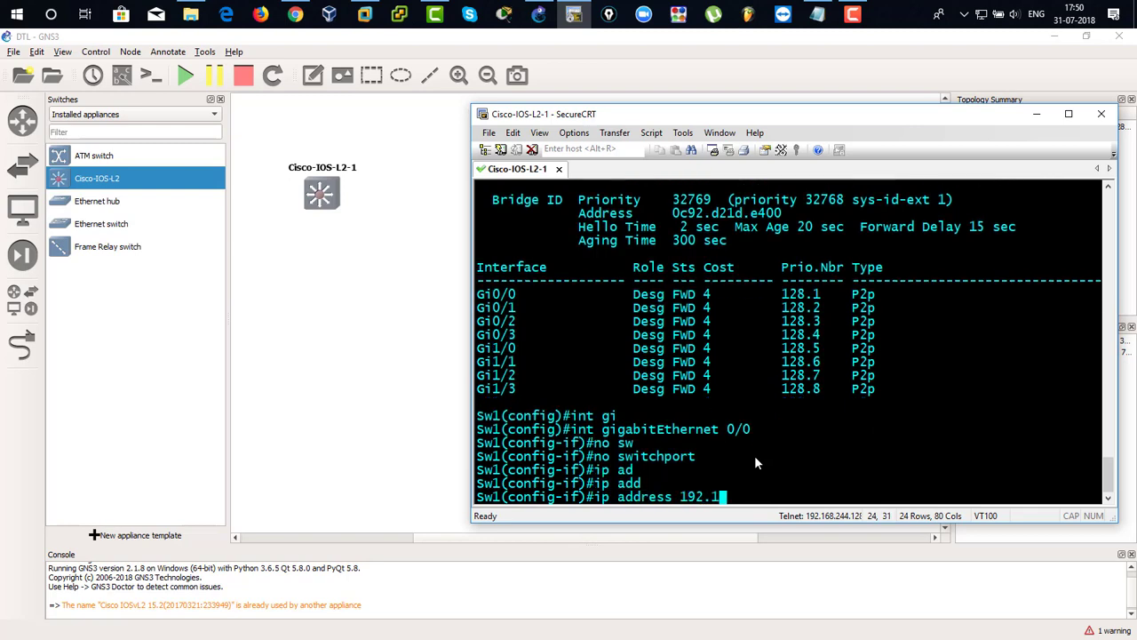
text(68.1.1 255.25.25)
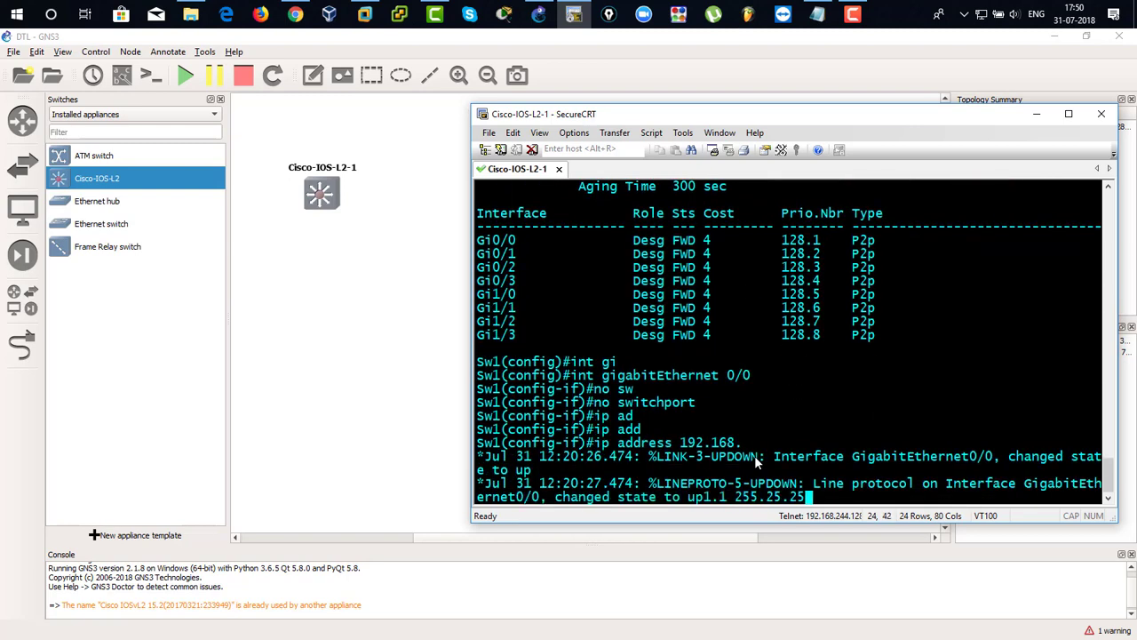
key(BackSpace)
key(BackSpace)
key(BackSpace)
text(5.255.0)
key(Return)
text(no sh)
key(Tab)
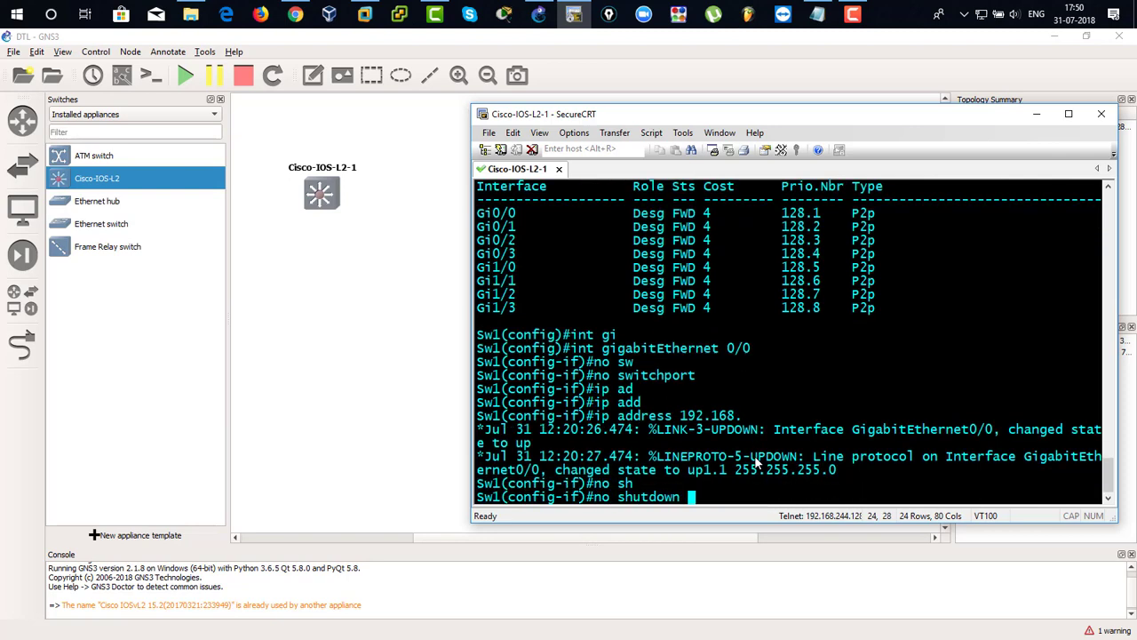
key(Return)
- Check the interface summary to confirm Gi0/0 has 192.168.1.1 and is up
text(do sh i)
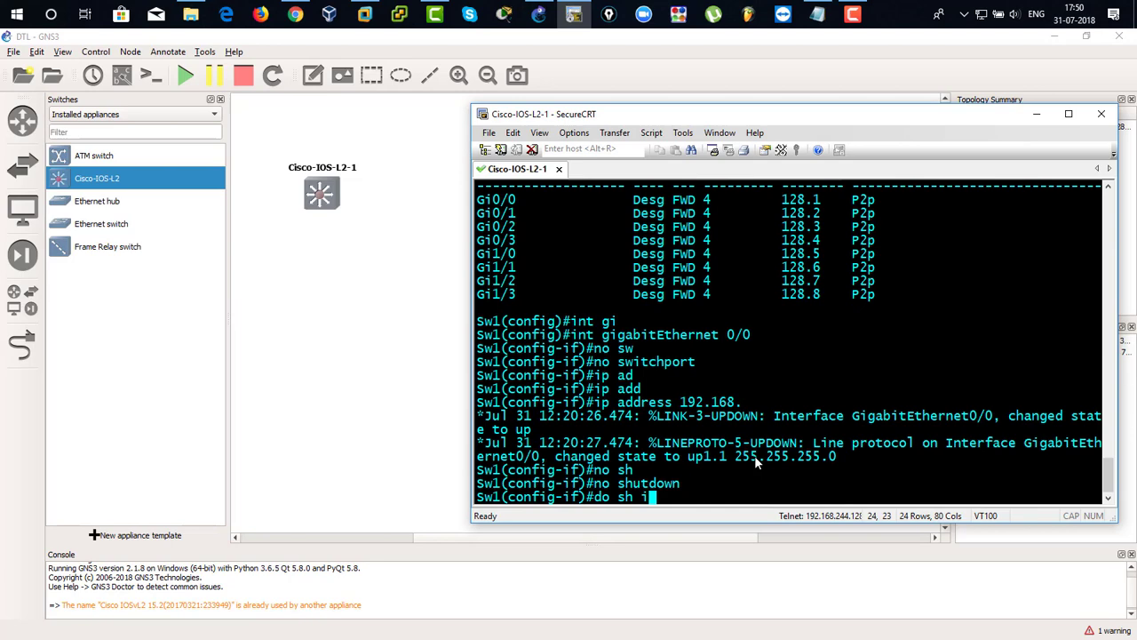
text(p int br)
key(Return)
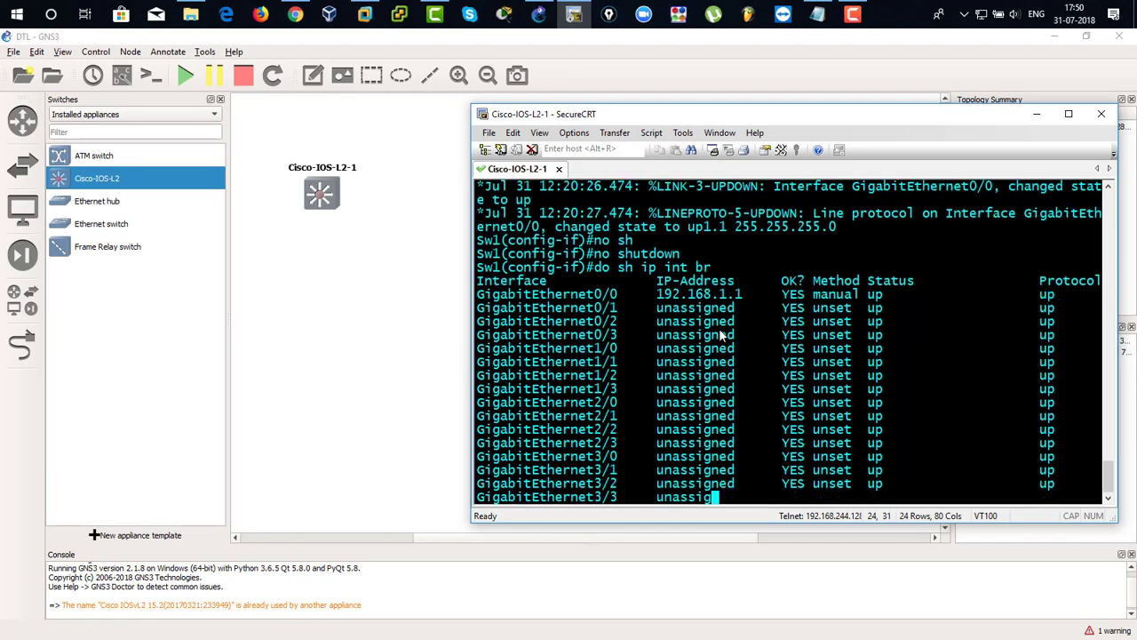
drag(650, 280, 776, 282)
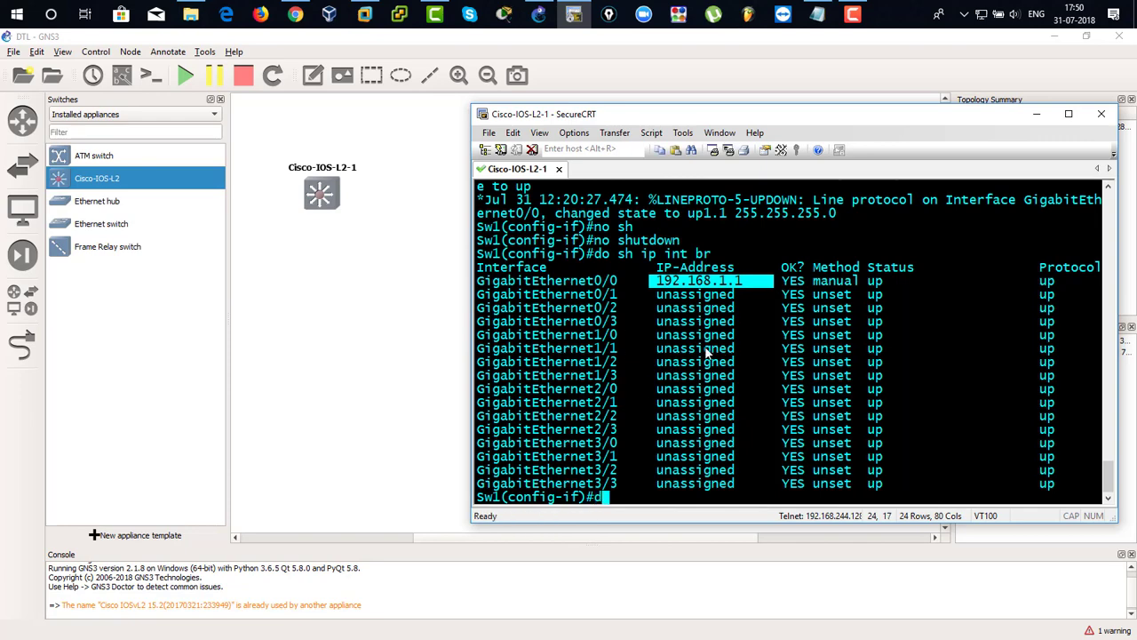
- List the switch's VLANs with do sh vlan br
text(do sh vlan br)
key(Return)
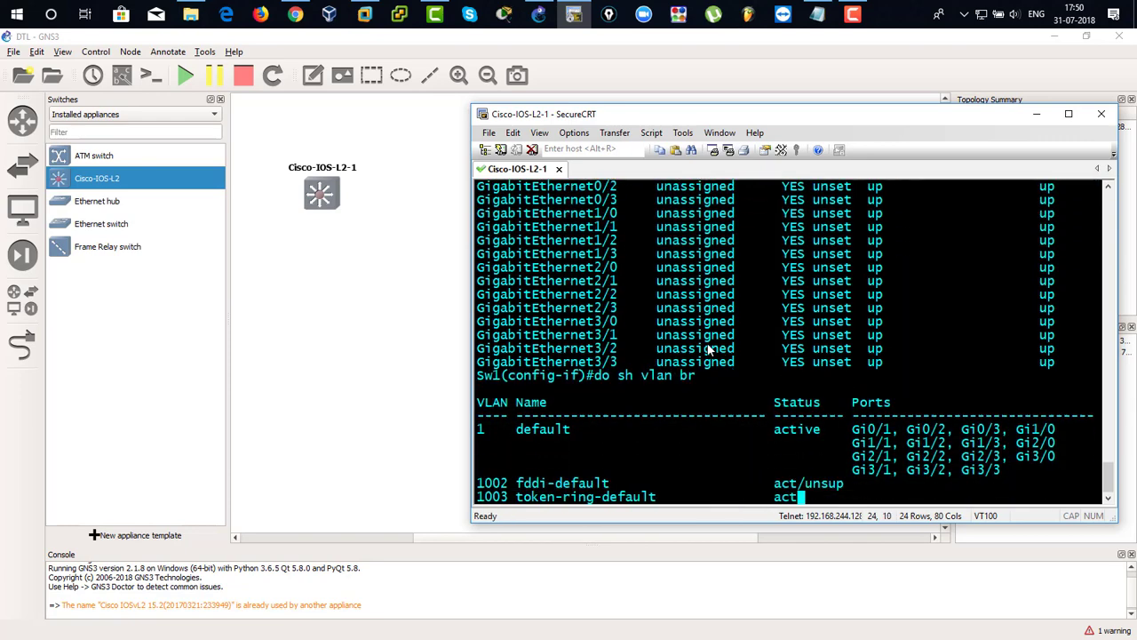
drag(534, 389, 613, 498)
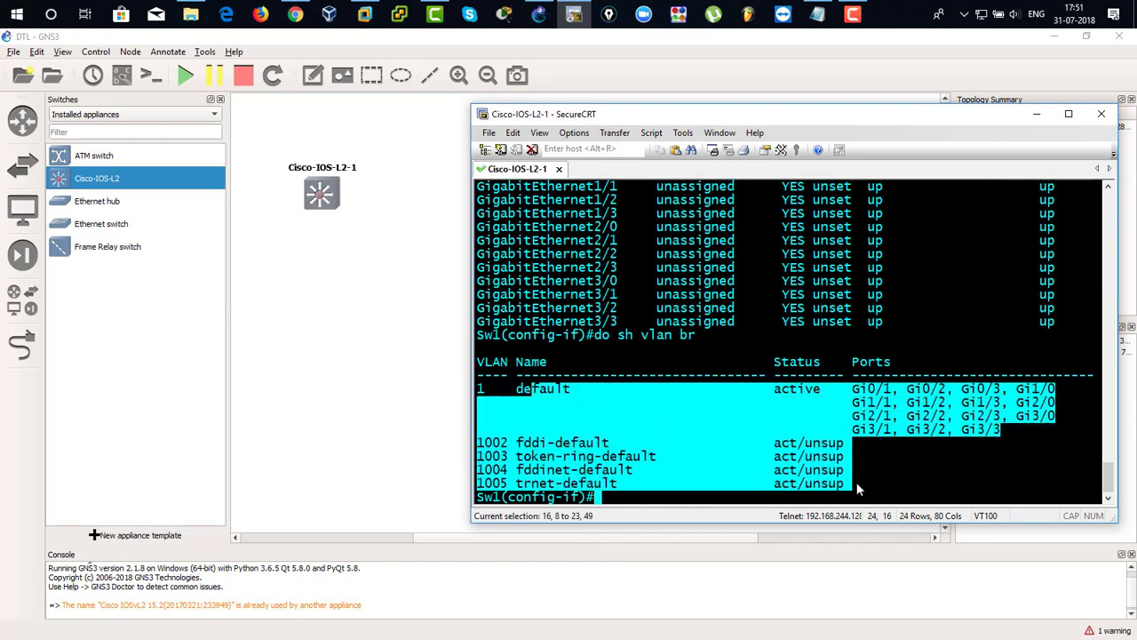
click(789, 393)
- Leave interface configuration, create VLAN 10, and check the VLAN list
text(exitr)
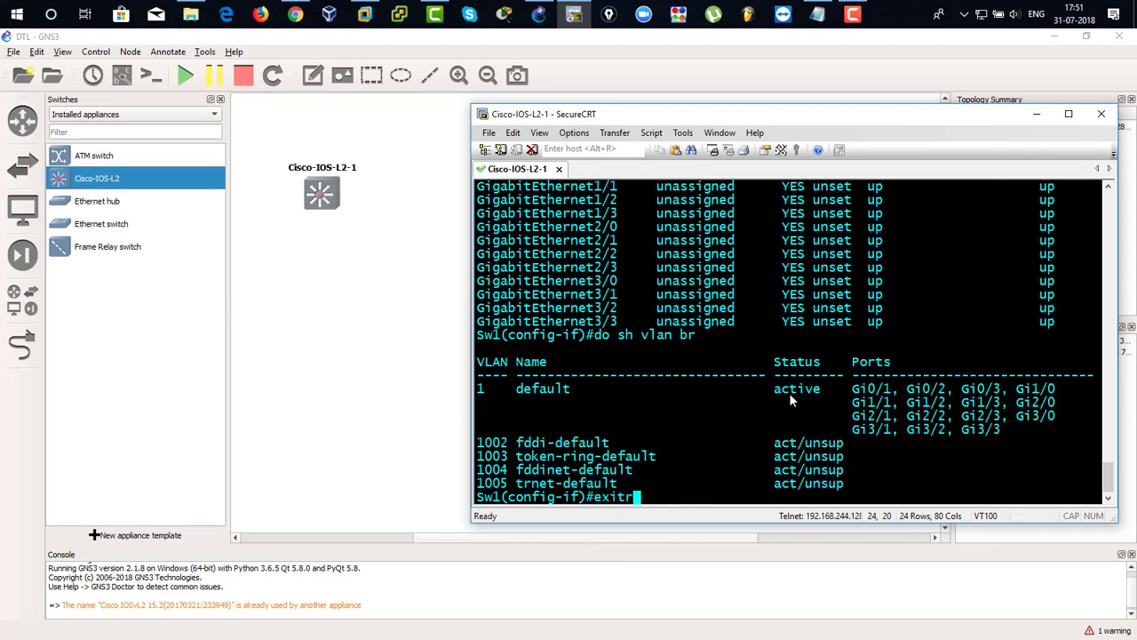
key(Return)
text(exit)
key(Return)
text(vlan )
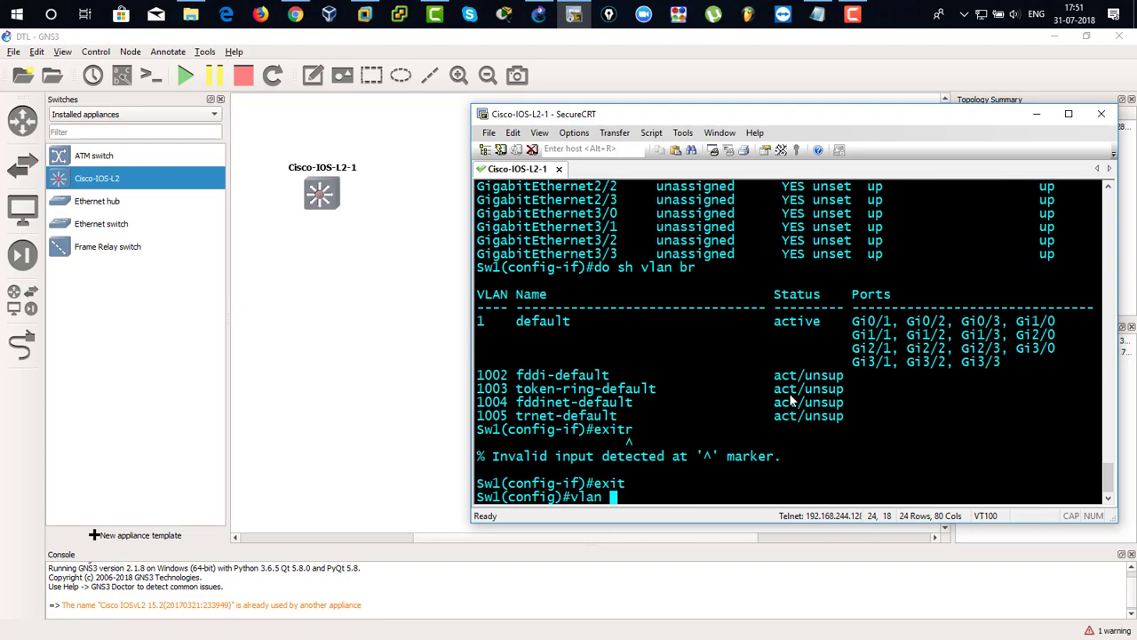
text(10)
key(Return)
text(do sh vlan br)
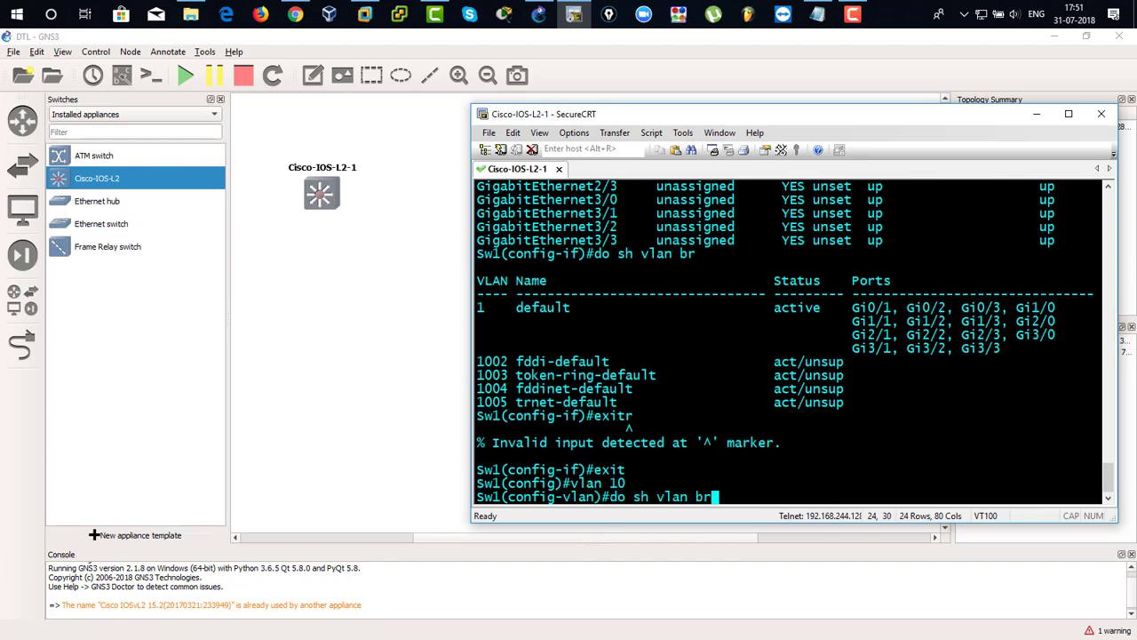
key(Return)
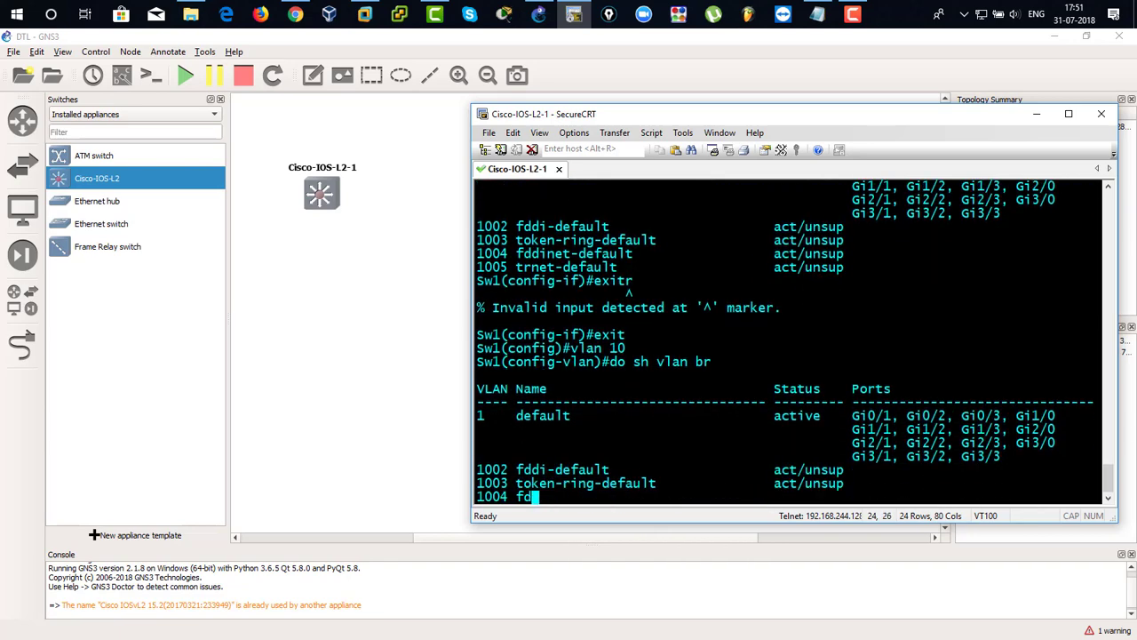
text(exit)
key(Return)
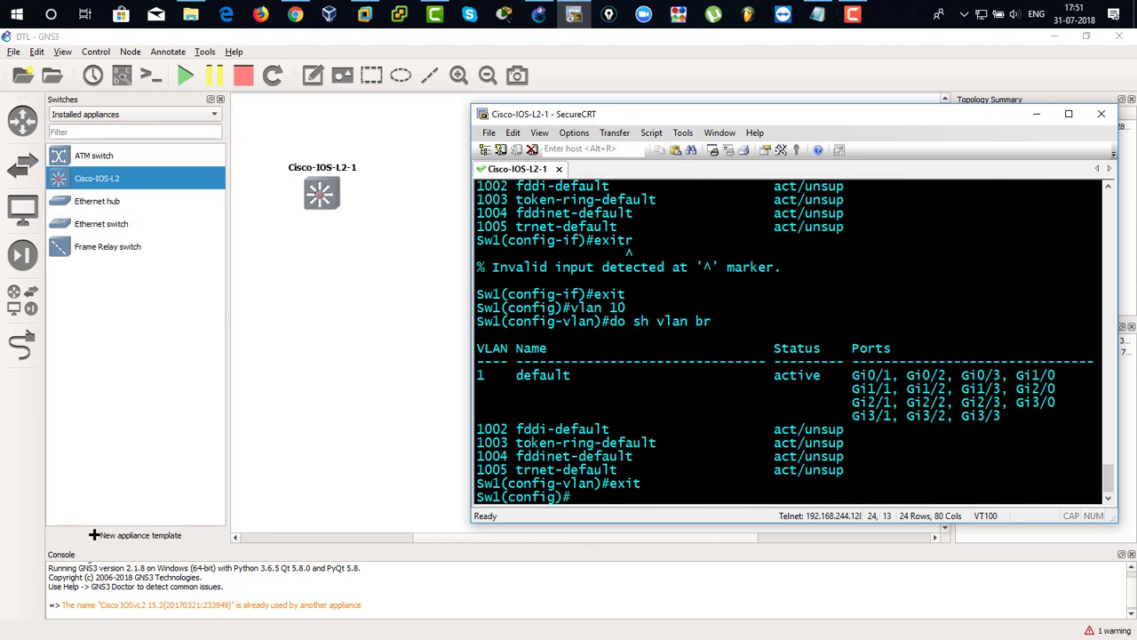
- Run show vlan brief to confirm VLAN0010 now exists
text(sh vla)
key(BackSpace)
key(BackSpace)
key(BackSpace)
key(BackSpace)
key(BackSpace)
text(do sho)
key(BackSpace)
key(BackSpace)
key(BackSpace)
text(show vlan brief)
key(Return)
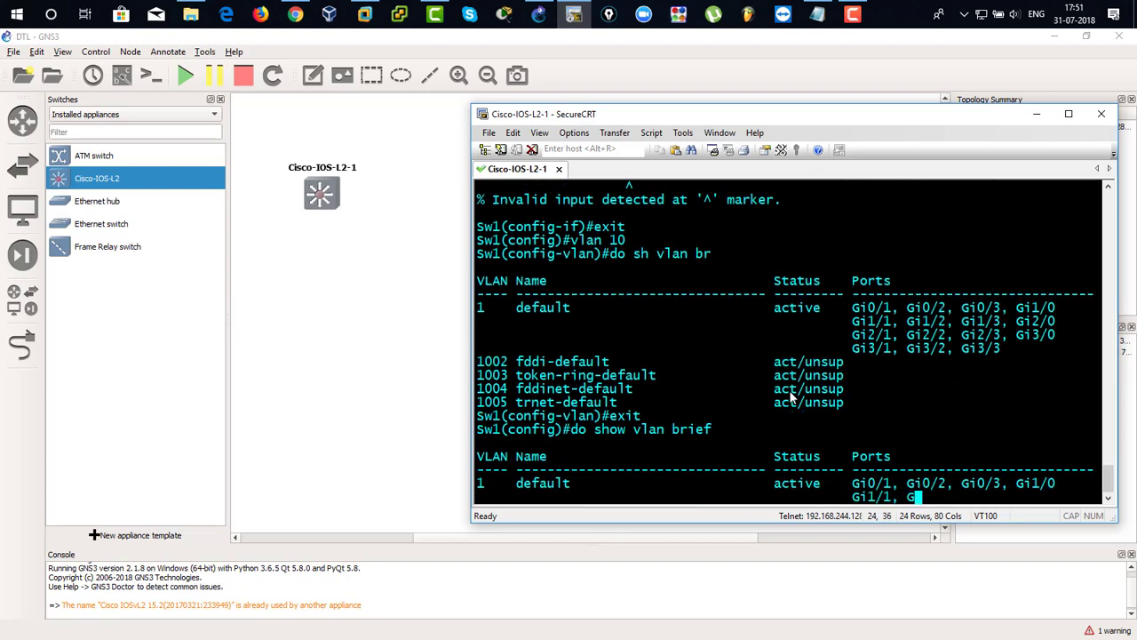
drag(495, 434, 643, 432)
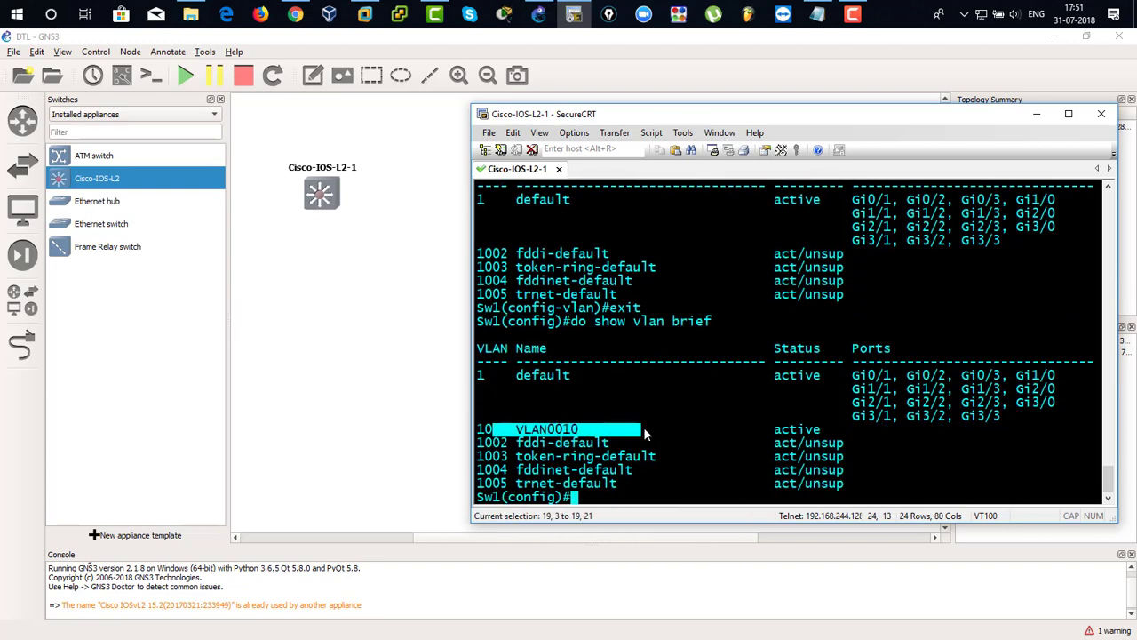
click(706, 403)
- Name VLAN 10 'IT' and verify the name in the VLAN brief
text(vlan 10)
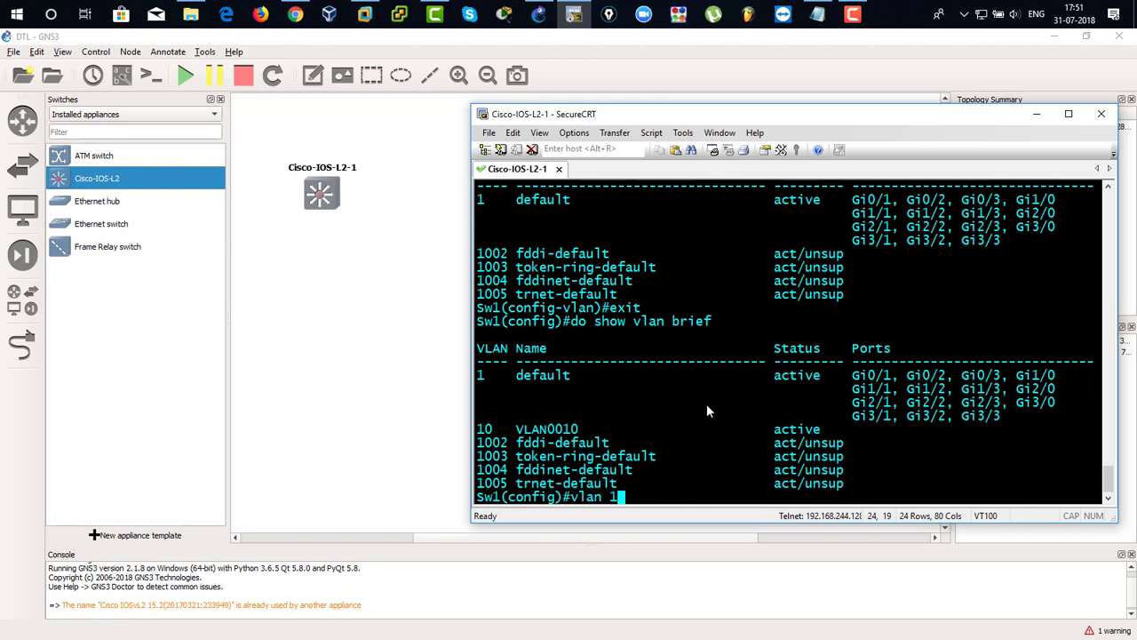
key(Return)
text(namei)
key(BackSpace)
text(IT)
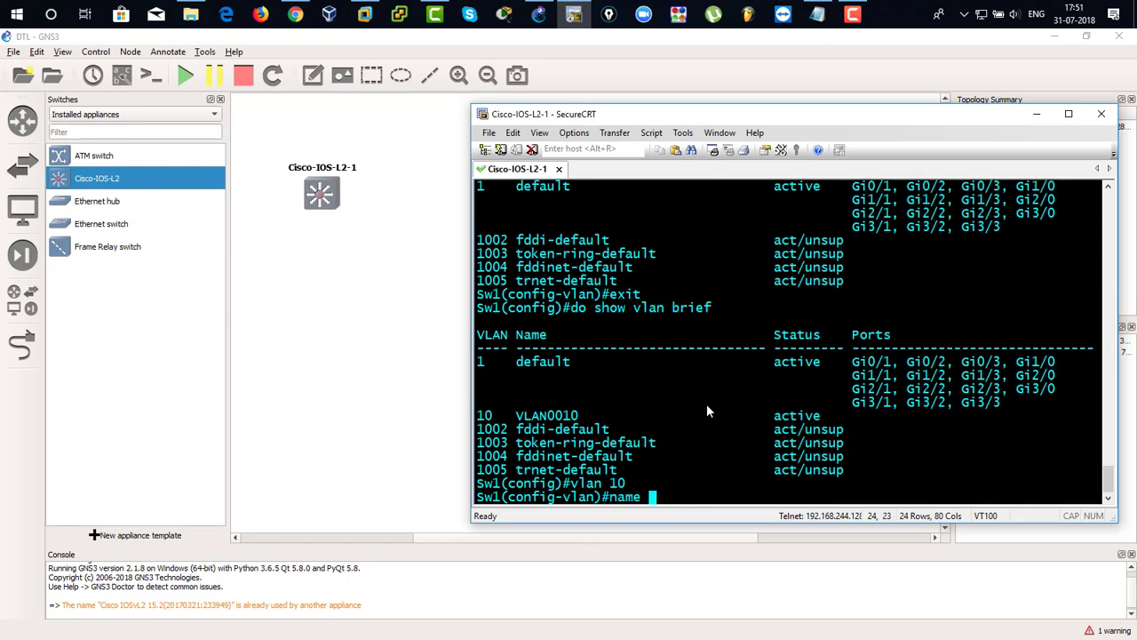
key(Return)
text(exit)
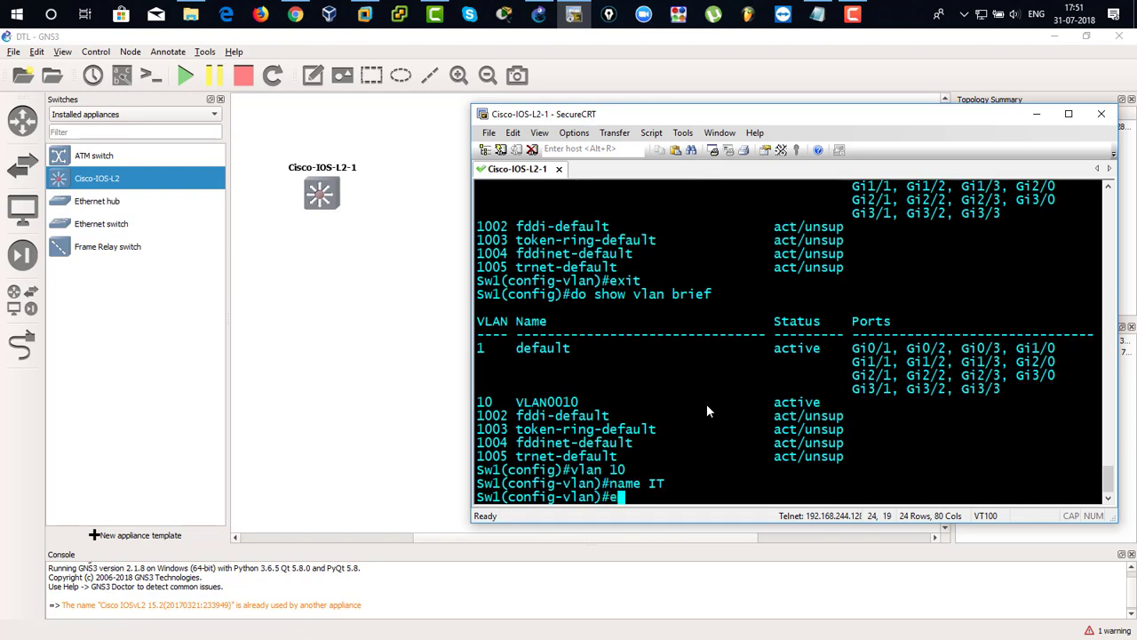
key(Return)
text(do )
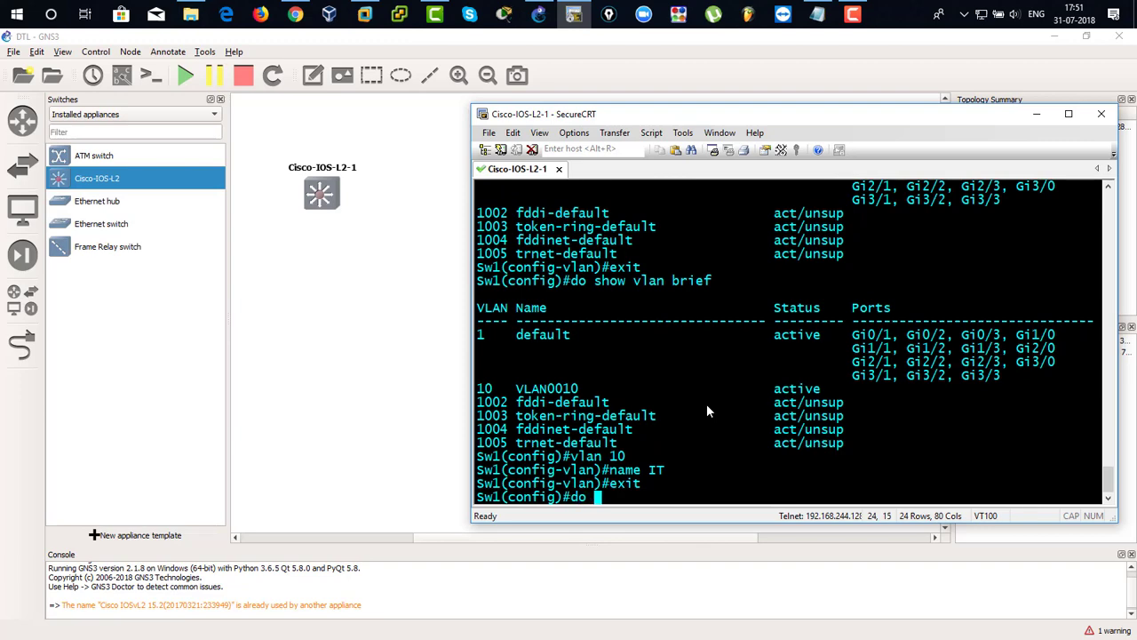
text(show vlan brief)
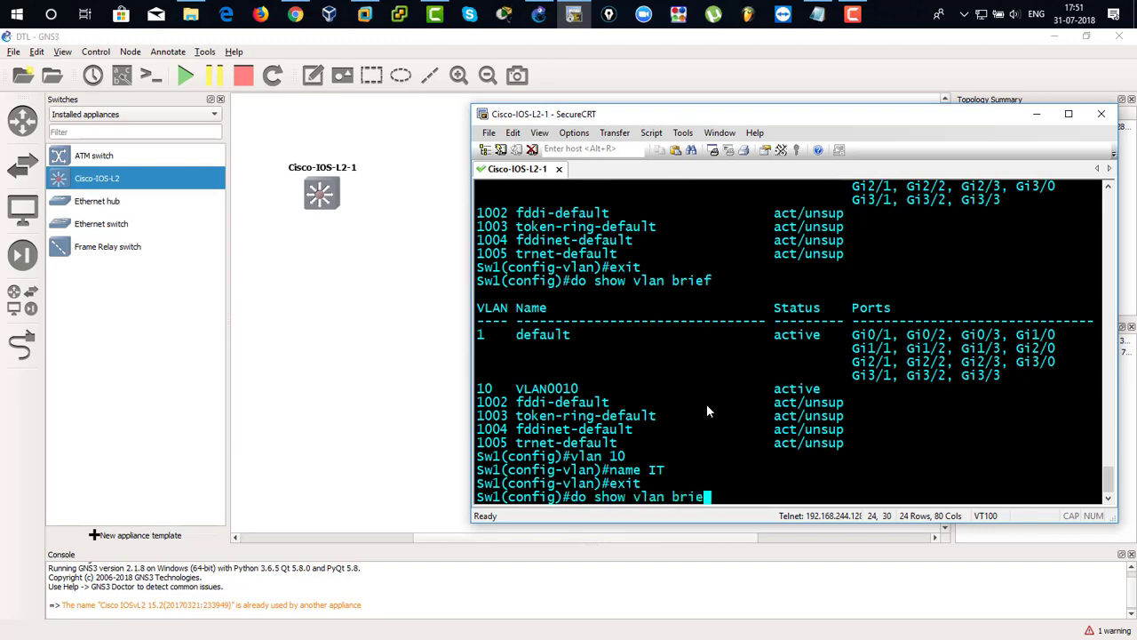
key(Return)
drag(484, 429, 594, 430)
click(715, 391)
- Exit configuration mode and save the switch configuration with write
text(end)
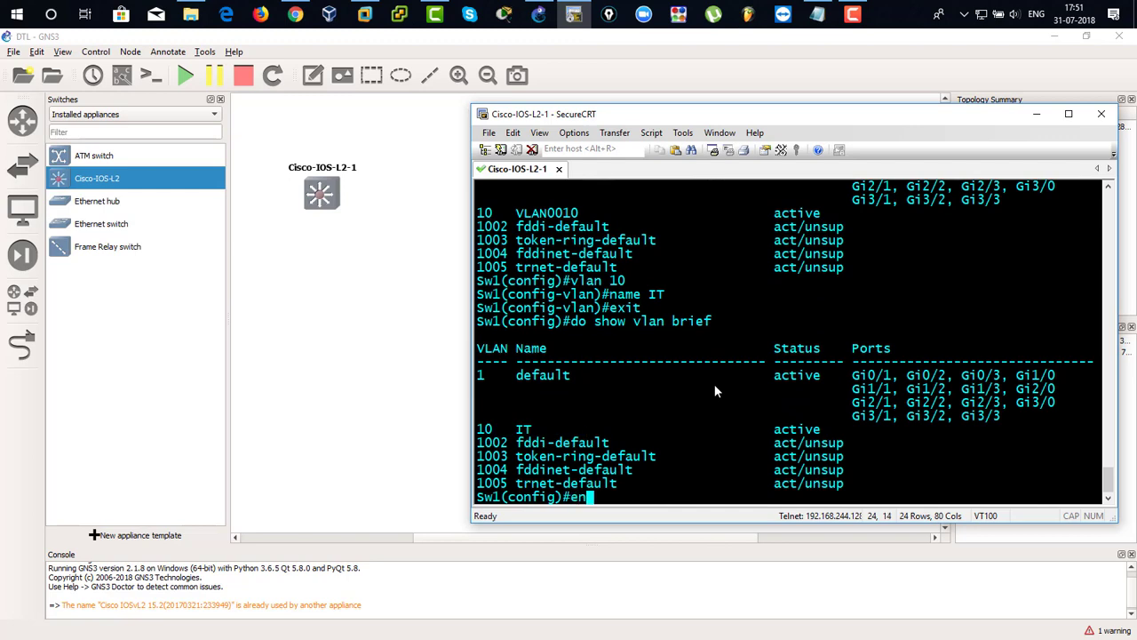
key(Return)
text(wri)
key(Tab)
key(Return)
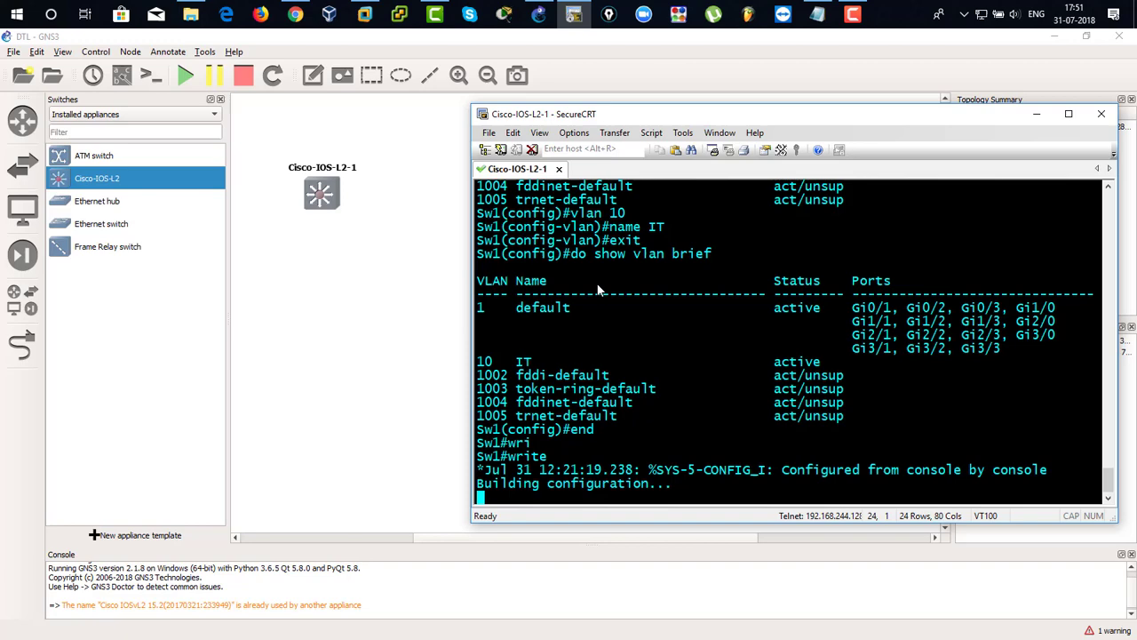
- Close the switch's console session and stop all devices in the project
click(1100, 115)
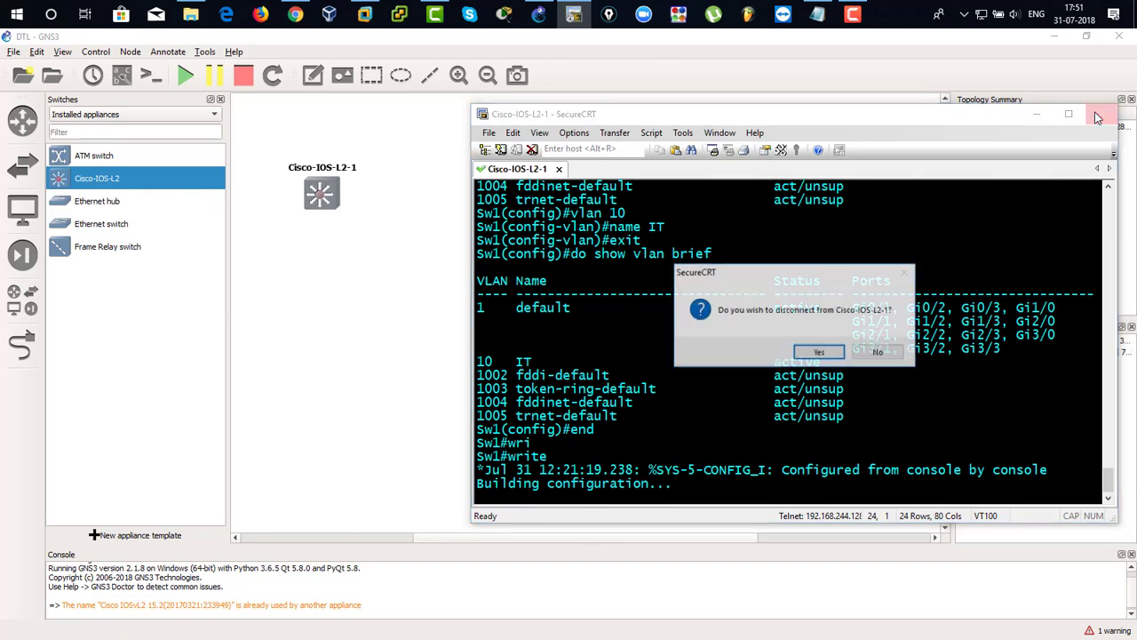
click(819, 353)
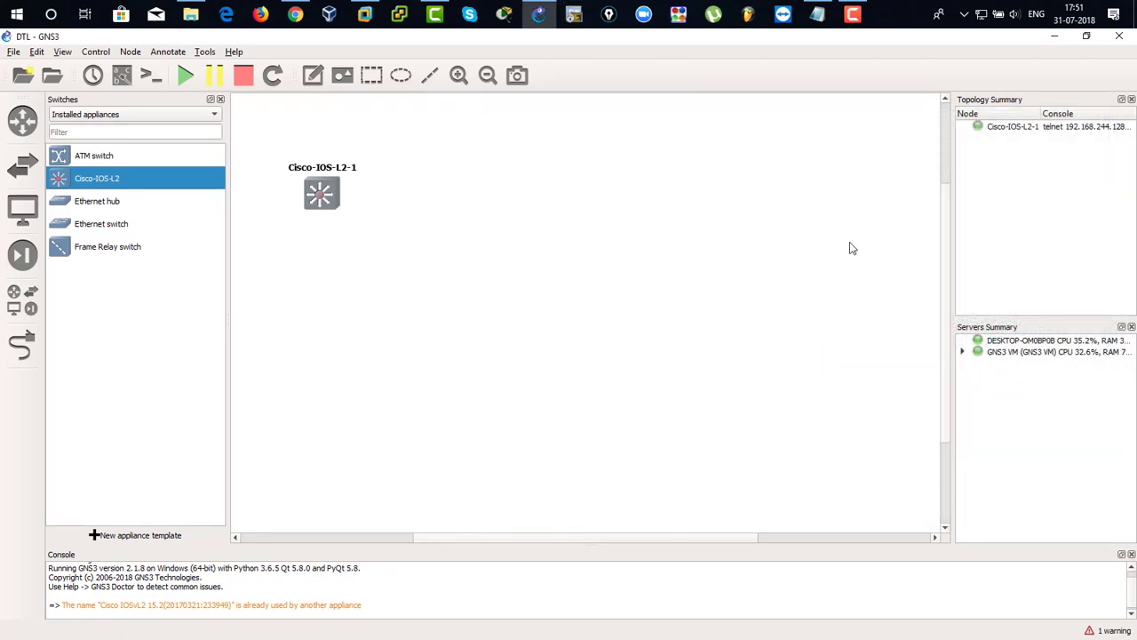
click(242, 75)
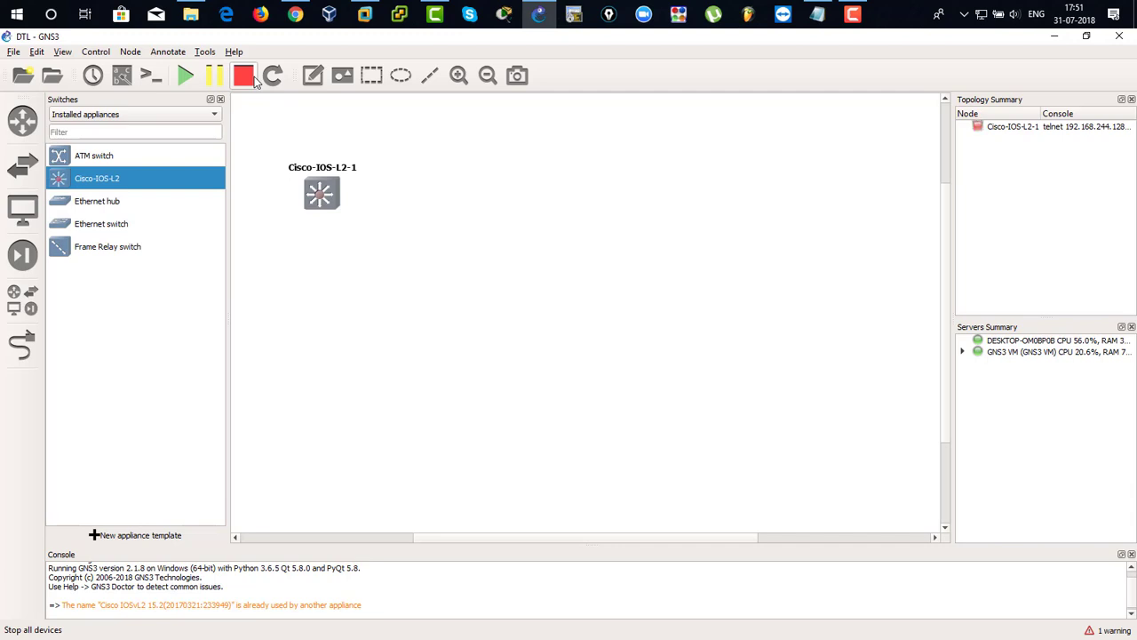
- Exit GNS3, leaving the GNS3 VM window in front
click(1119, 38)
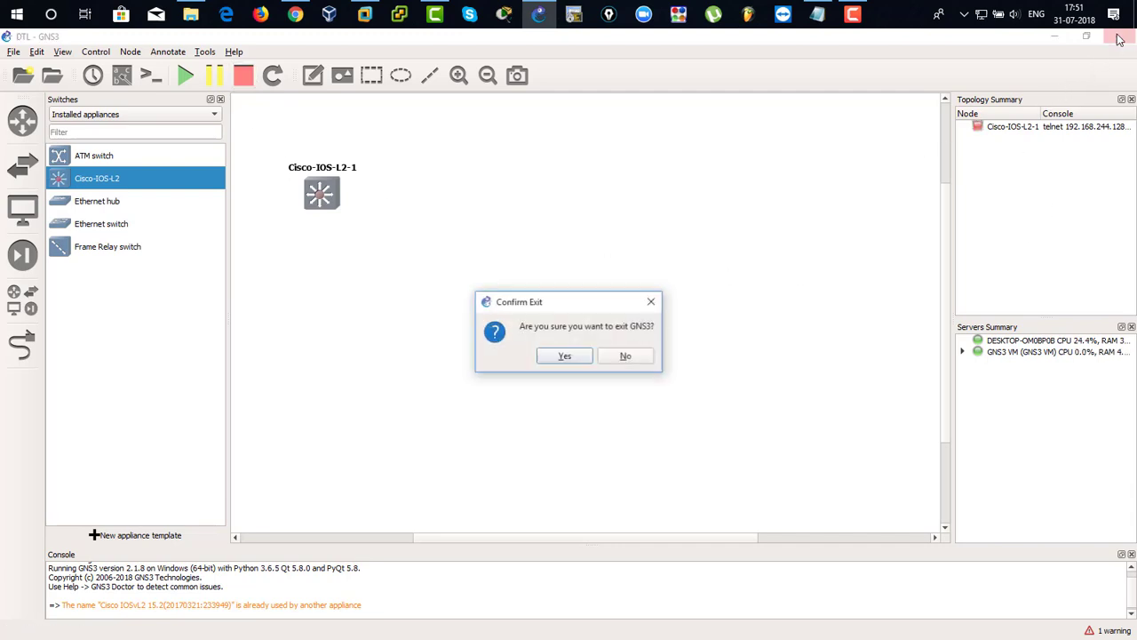
click(565, 357)
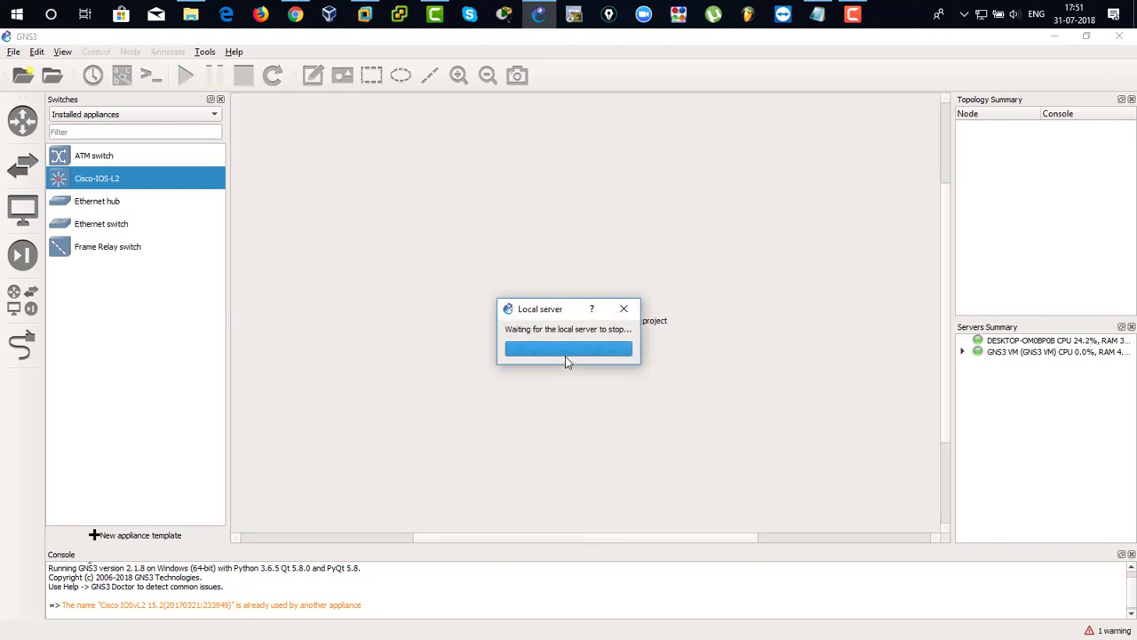
click(364, 15)
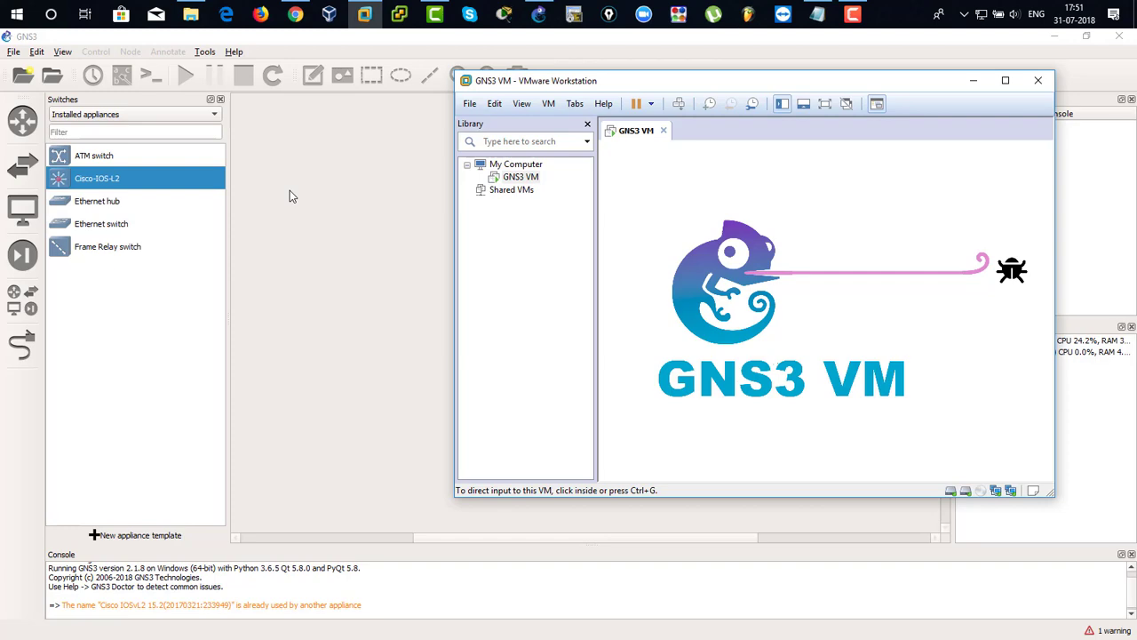